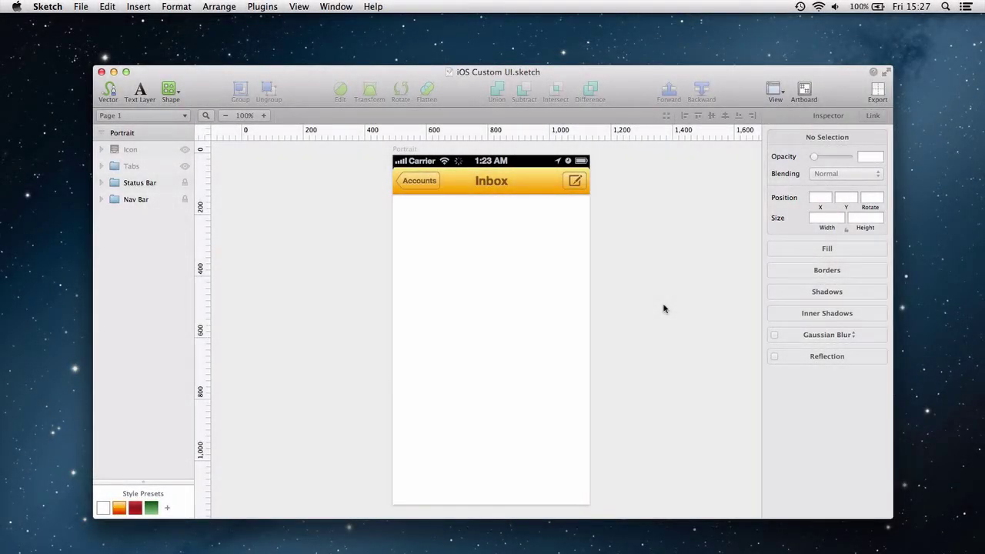
# Scroll down to the empty bottom of the Portrait artboard and zoom in on it.
pyautogui.scroll(-5, 664, 309)
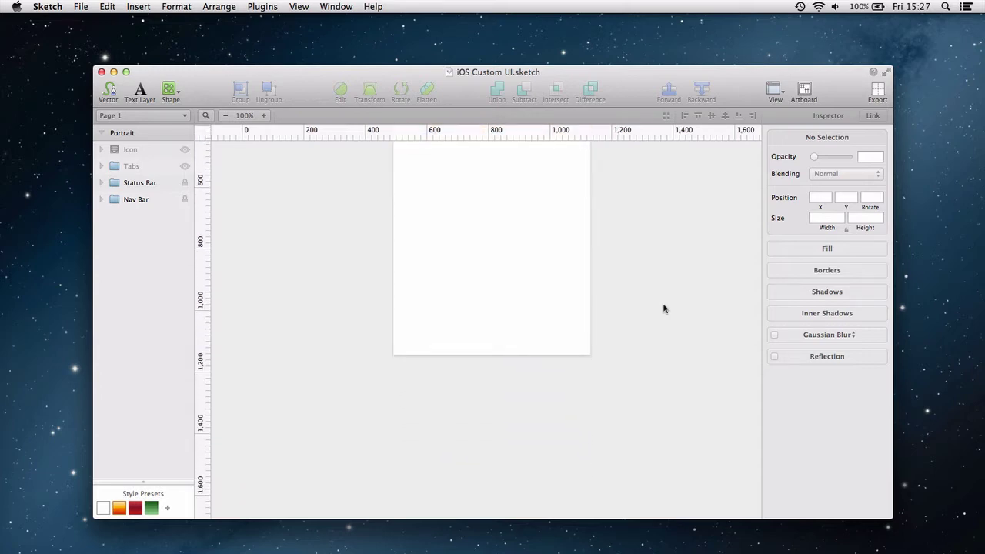
pyautogui.press('super+plus')
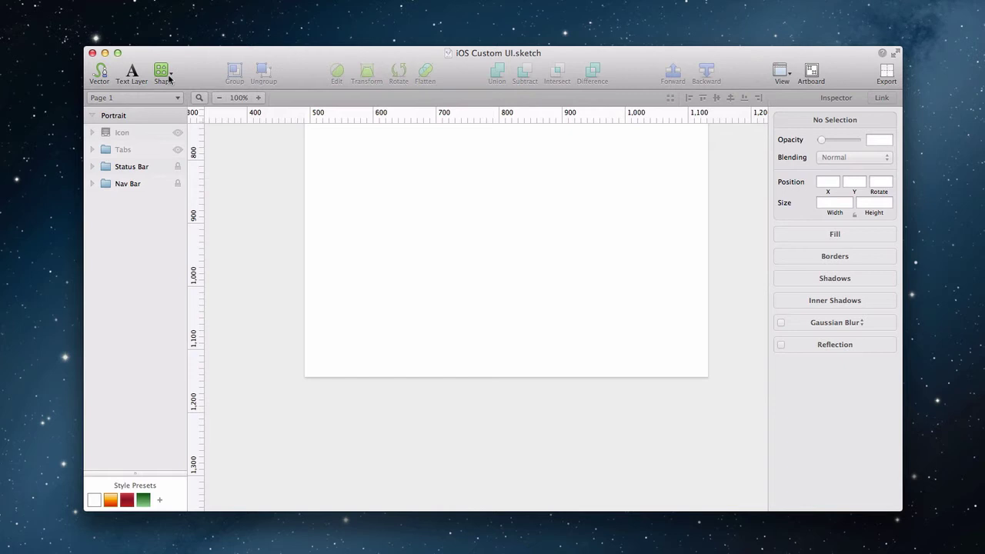
# Draw a wide rectangle, set its height to 98, and move it flush to the artboard bottom.
pyautogui.click(161, 70)
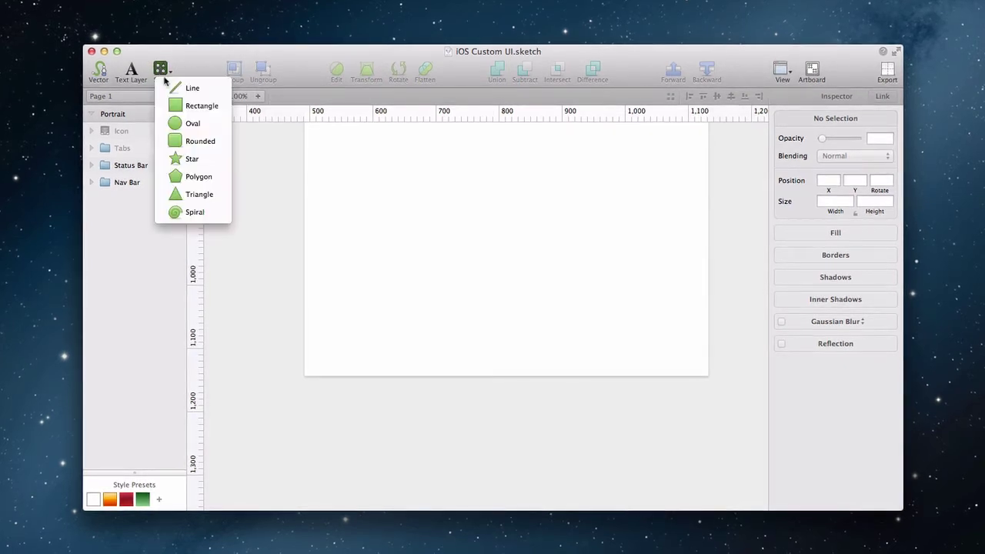
pyautogui.click(168, 104)
pyautogui.moveTo(305, 197); pyautogui.dragTo(708, 290)
pyautogui.doubleClick(866, 220)
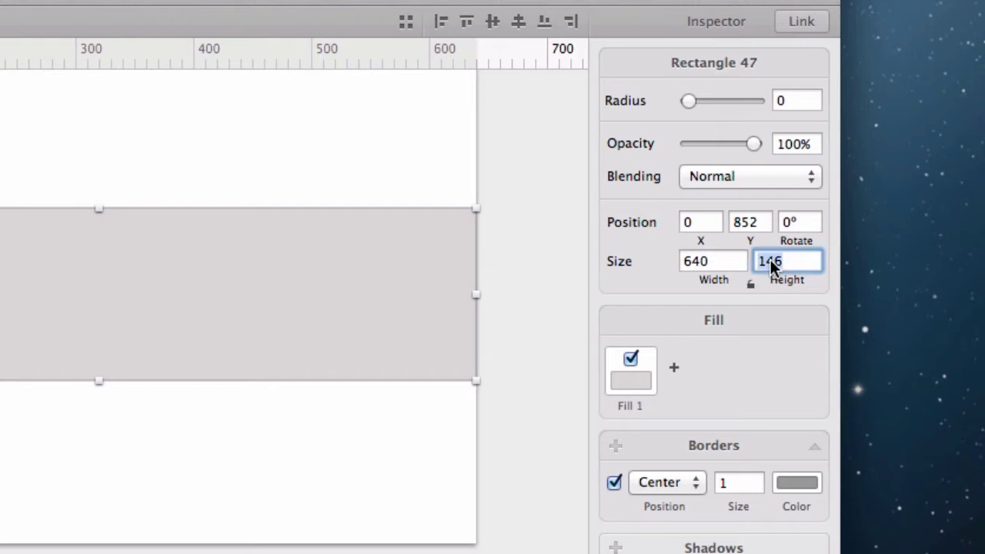
pyautogui.write('98')
pyautogui.press('Return')
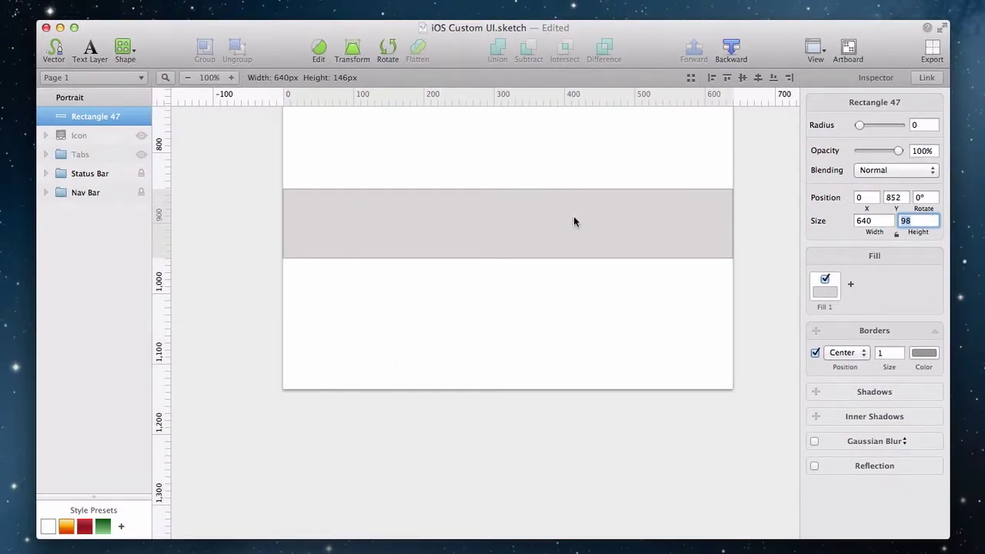
pyautogui.moveTo(481, 231); pyautogui.dragTo(482, 385)
pyautogui.moveTo(574, 348); pyautogui.dragTo(573, 348)
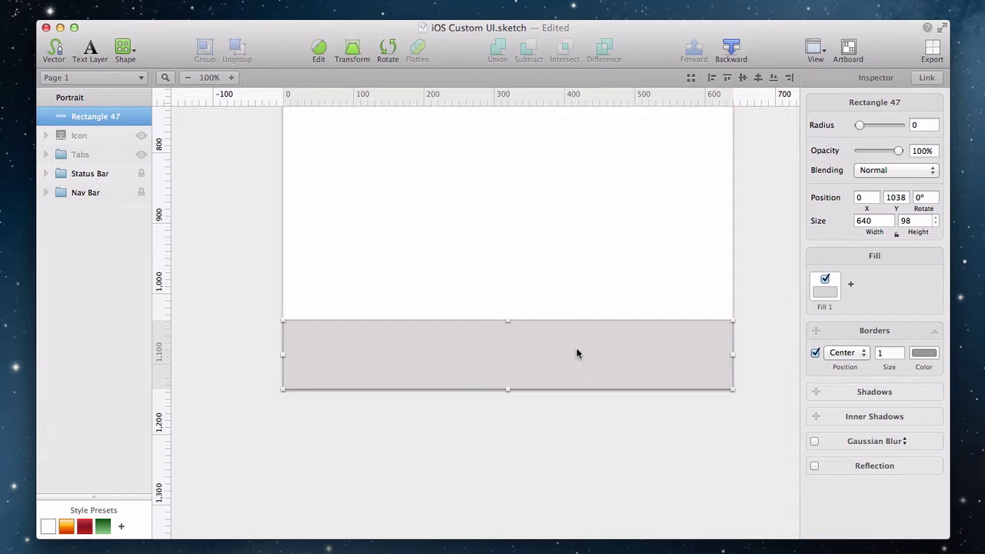
# Remove the bar's border and fill it with a gradient whose top stop is 515151.
pyautogui.click(815, 352)
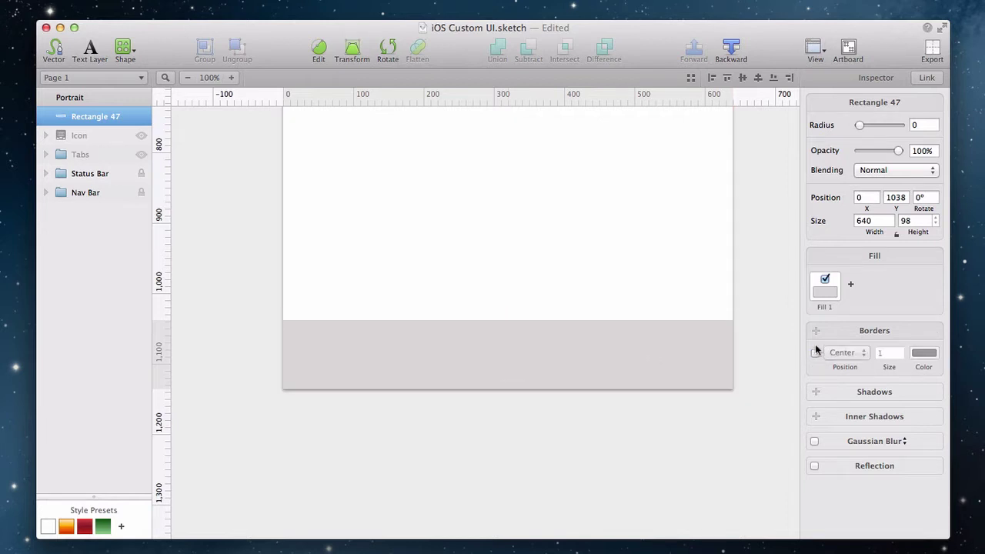
pyautogui.click(824, 292)
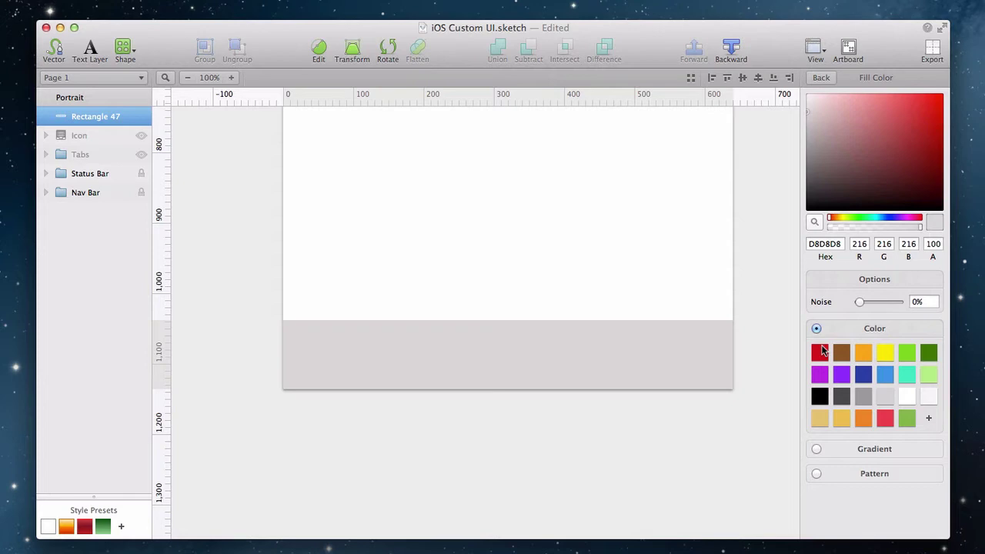
pyautogui.click(816, 450)
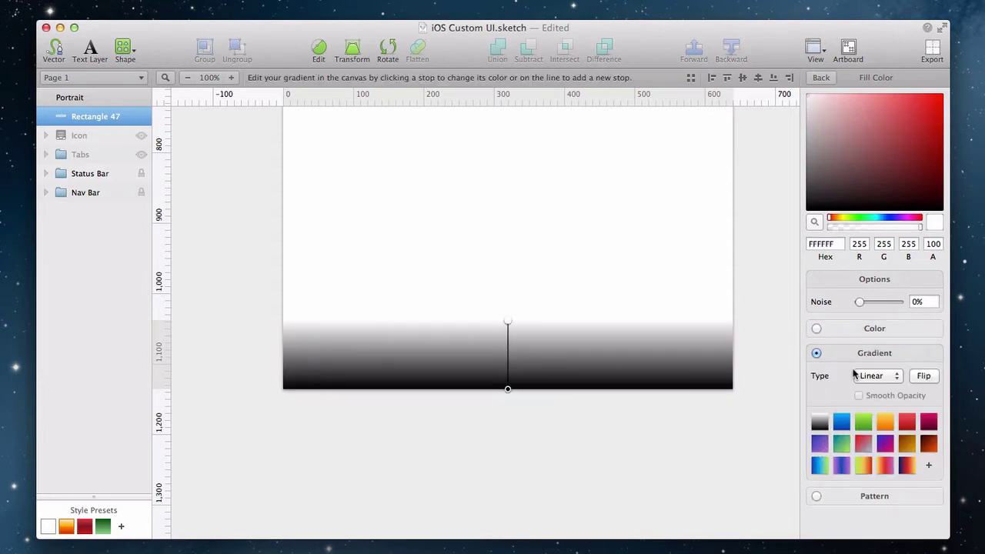
pyautogui.click(827, 244)
pyautogui.write('5151')
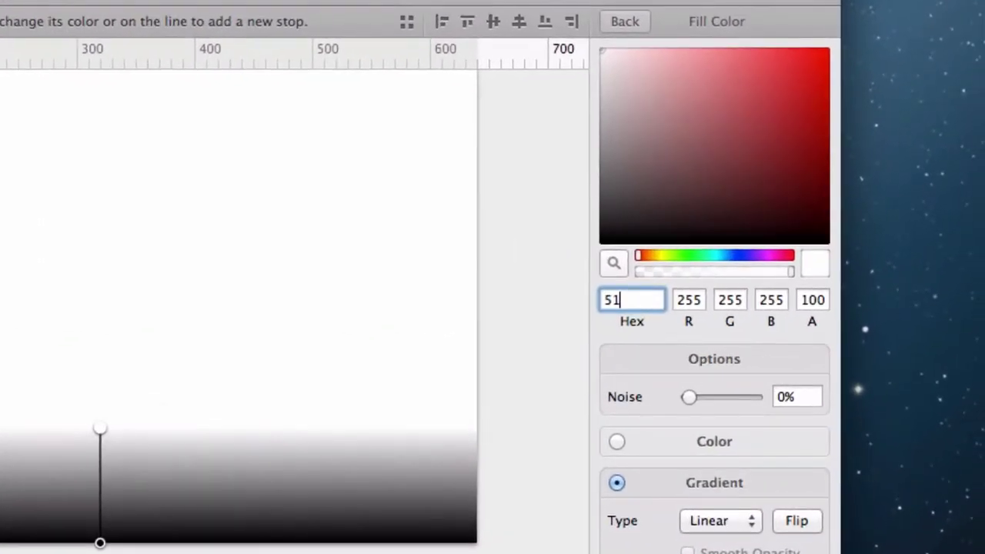
pyautogui.write('51')
pyautogui.press('Return')
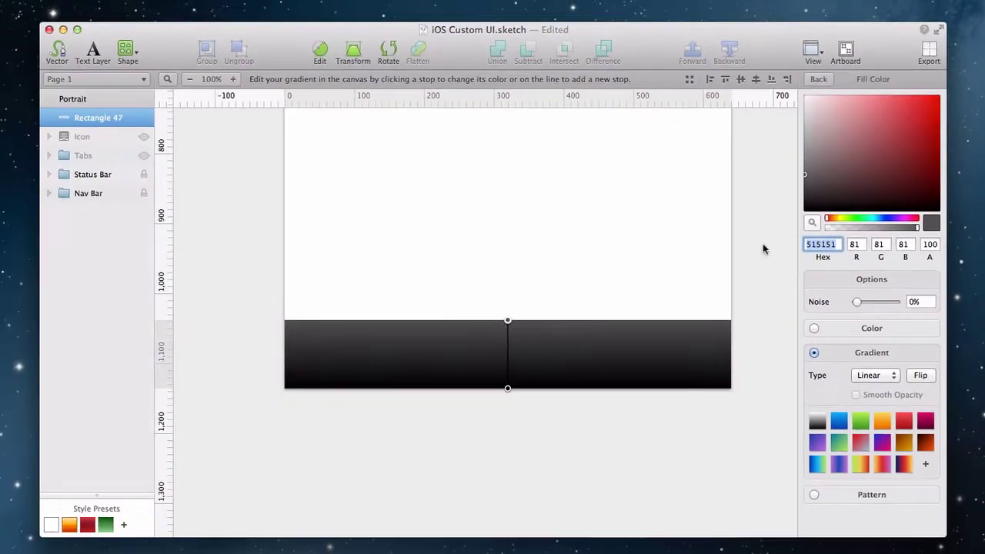
pyautogui.press('Escape')
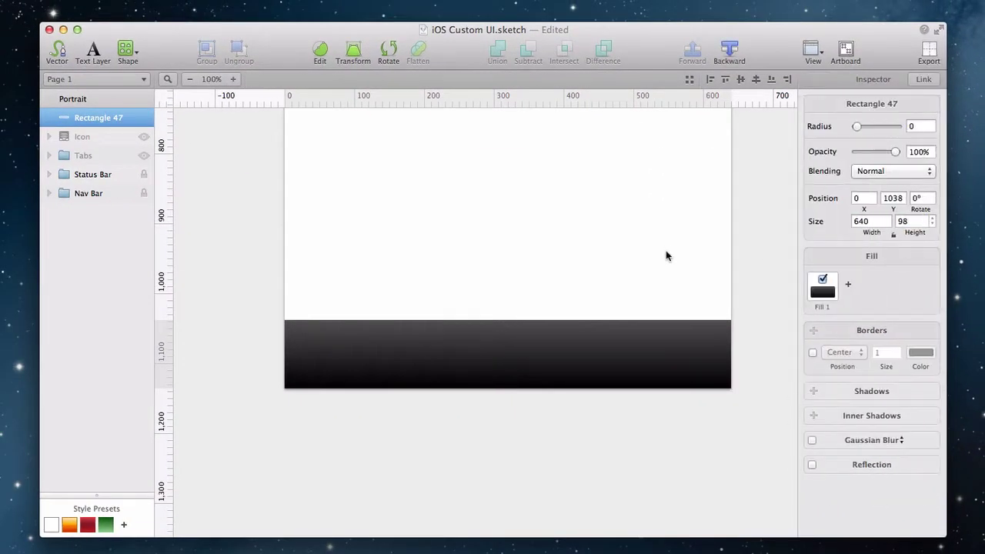
pyautogui.click(672, 327)
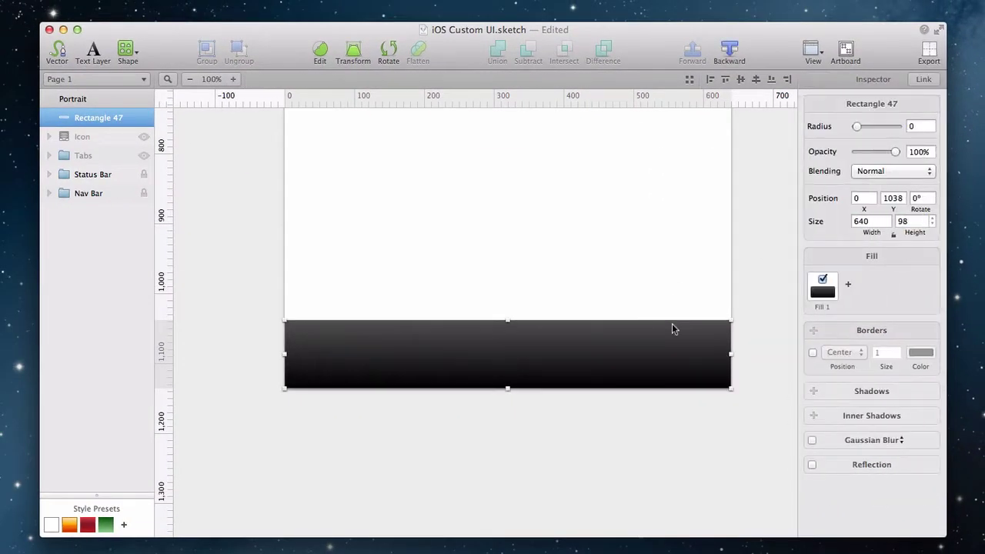
# Add a white inner shadow at 20% opacity with Y 4 and blur 0.
pyautogui.click(814, 416)
pyautogui.click(852, 437)
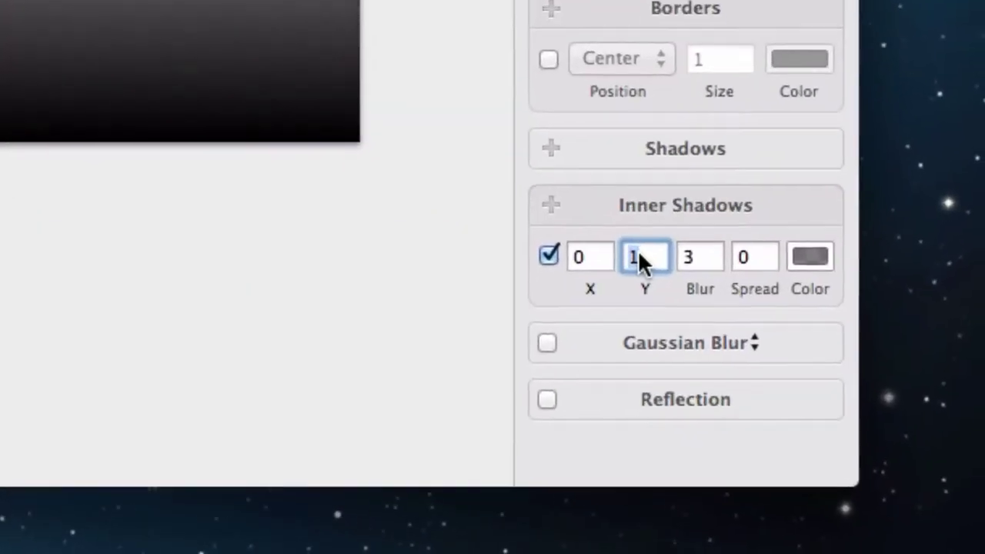
pyautogui.write('4')
pyautogui.press('Tab')
pyautogui.write('0')
pyautogui.press('Tab')
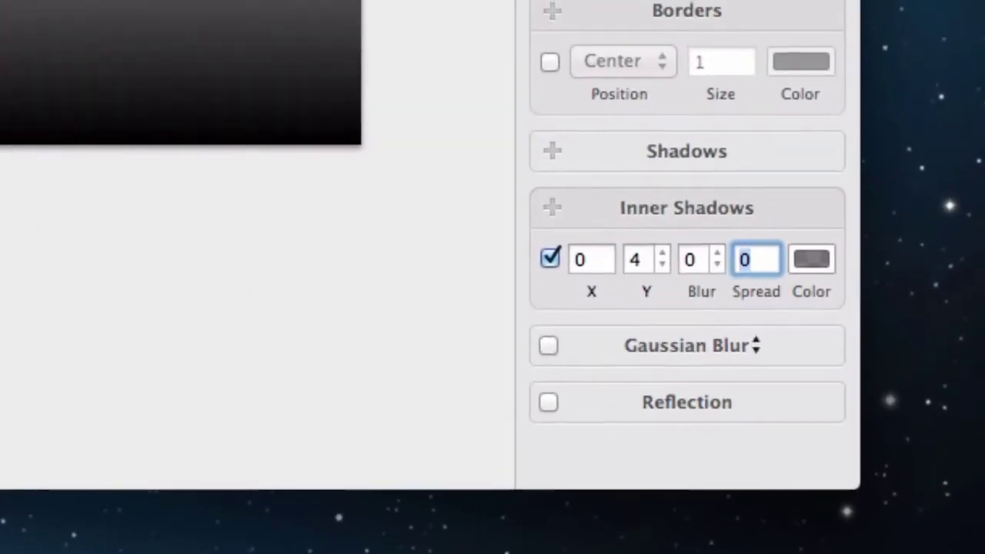
pyautogui.press('Tab')
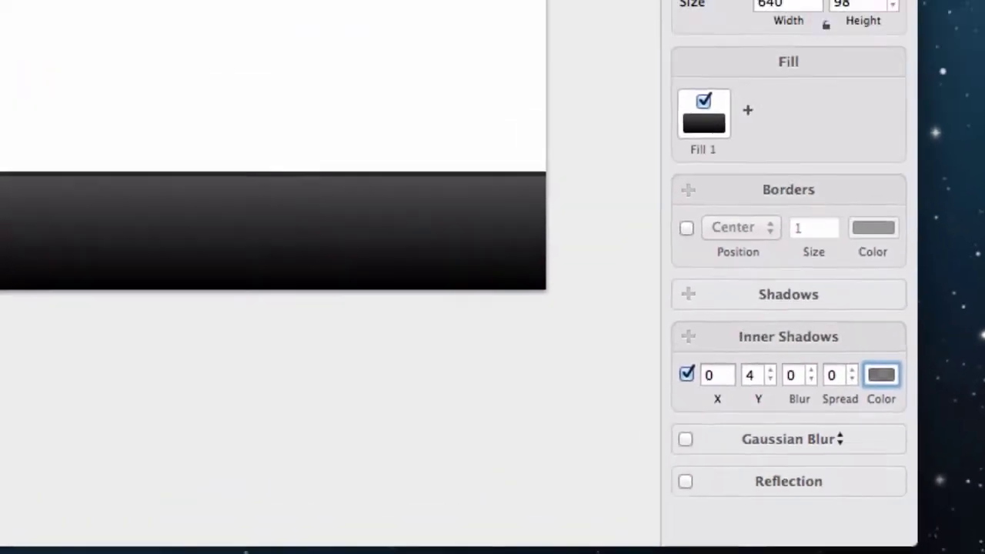
pyautogui.click(882, 375)
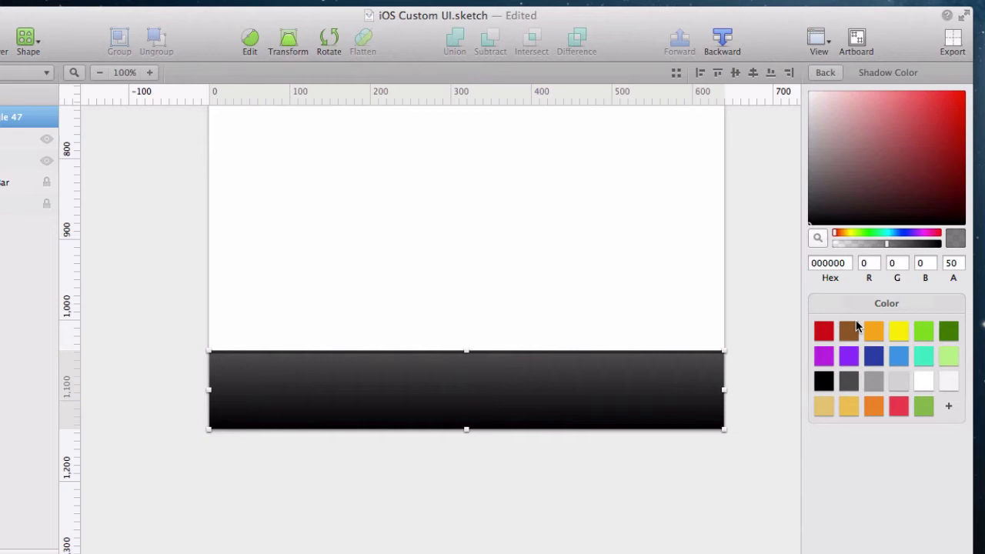
pyautogui.click(810, 92)
pyautogui.doubleClick(951, 262)
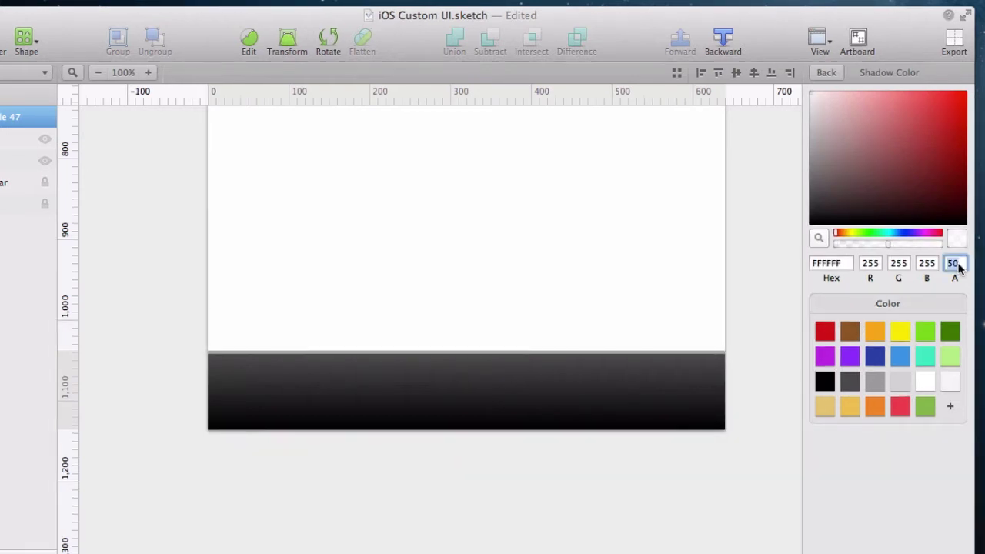
pyautogui.write('20')
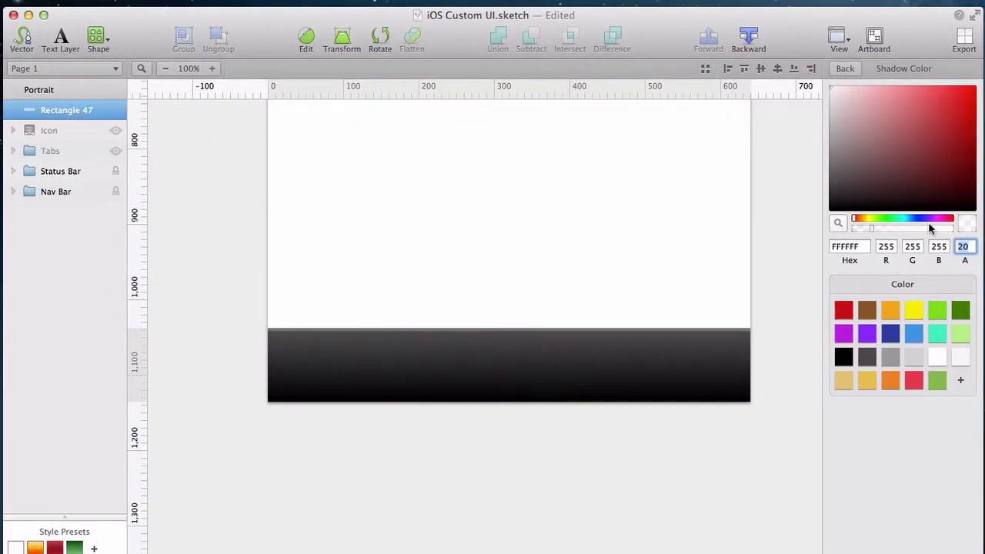
pyautogui.click(840, 69)
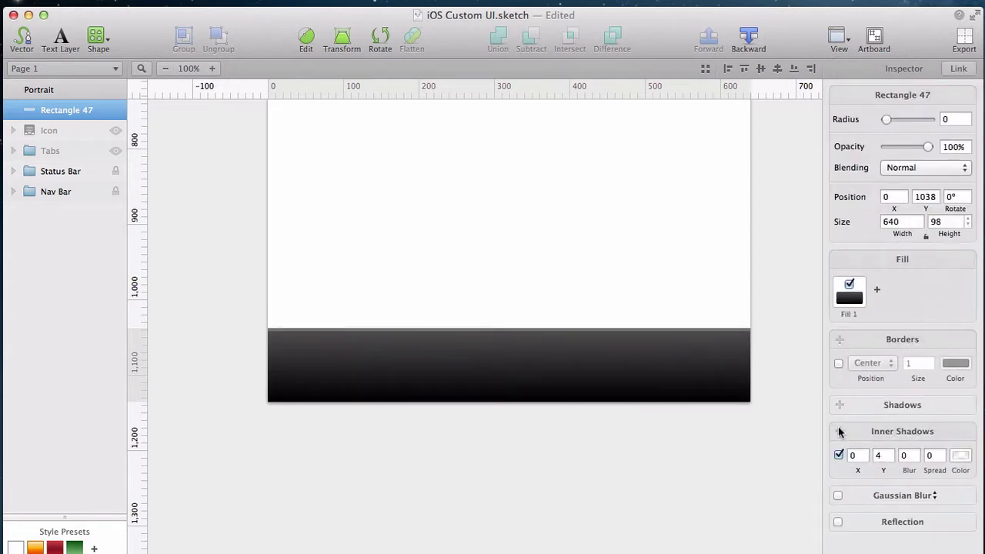
# Add a second, black inner shadow with Y 2 and blur 0.
pyautogui.click(840, 431)
pyautogui.doubleClick(883, 455)
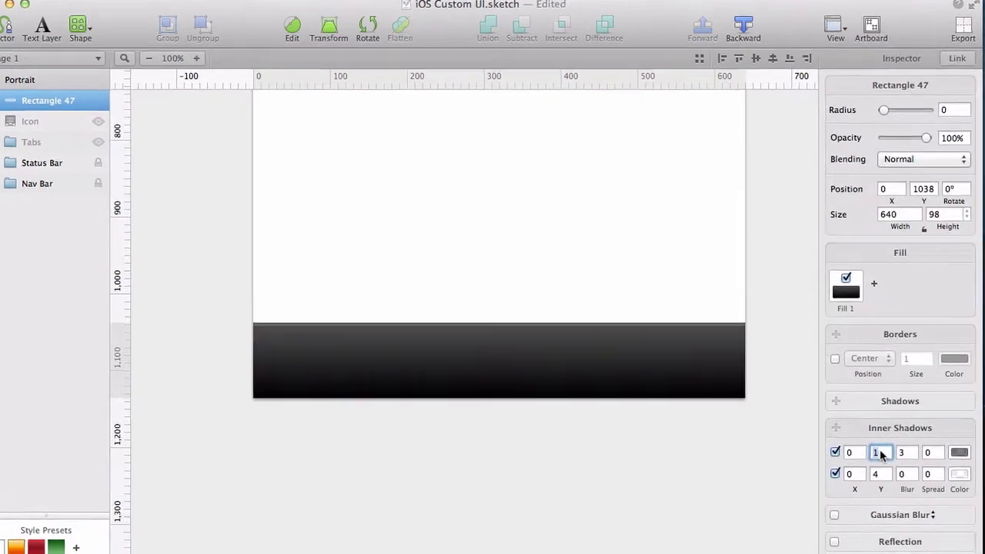
pyautogui.write('2')
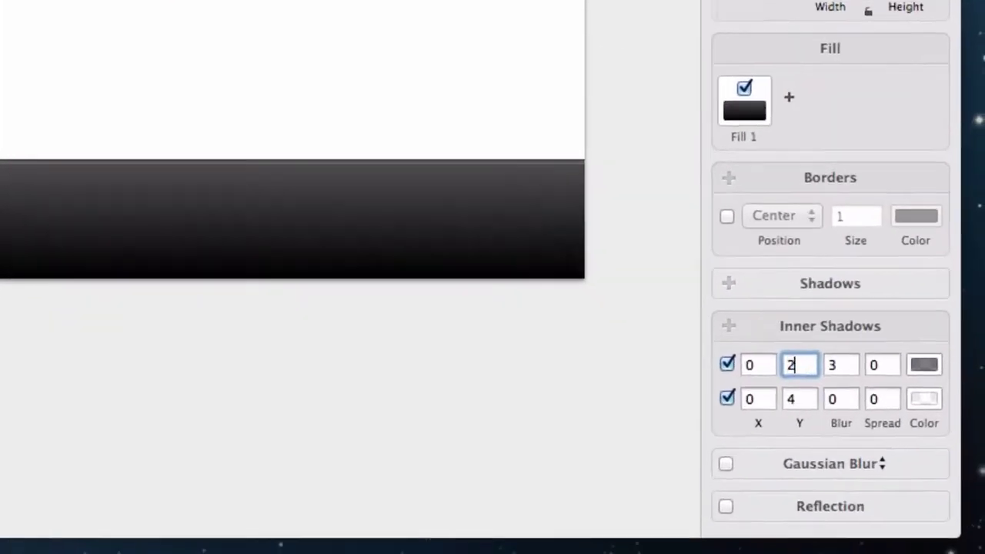
pyautogui.press('Tab')
pyautogui.write('0')
pyautogui.press('Tab')
pyautogui.click(919, 354)
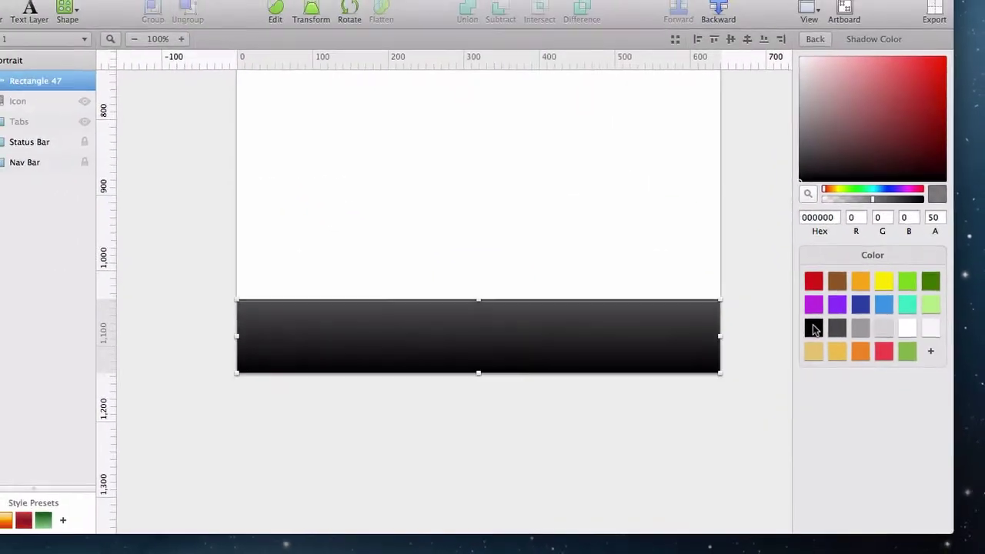
pyautogui.click(723, 187)
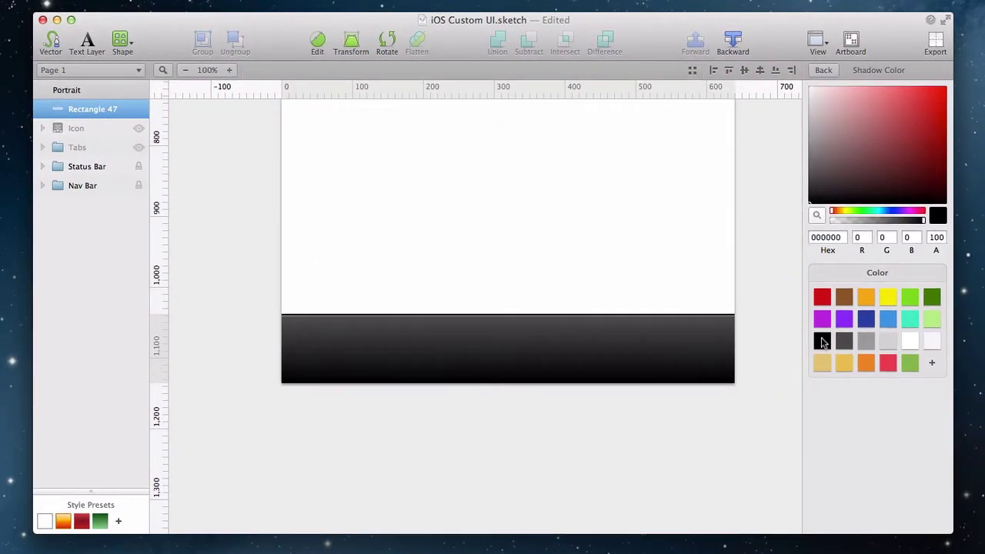
pyautogui.click(604, 280)
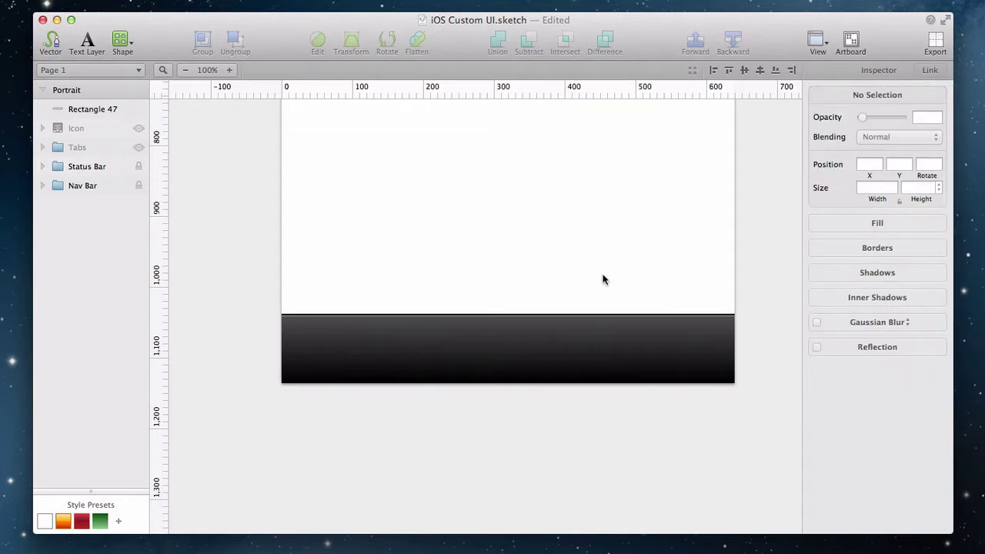
# Draw a full-width borderless rectangle above the dark bar with a gradient fill.
pyautogui.press('r')
pyautogui.moveTo(282, 218); pyautogui.dragTo(735, 279)
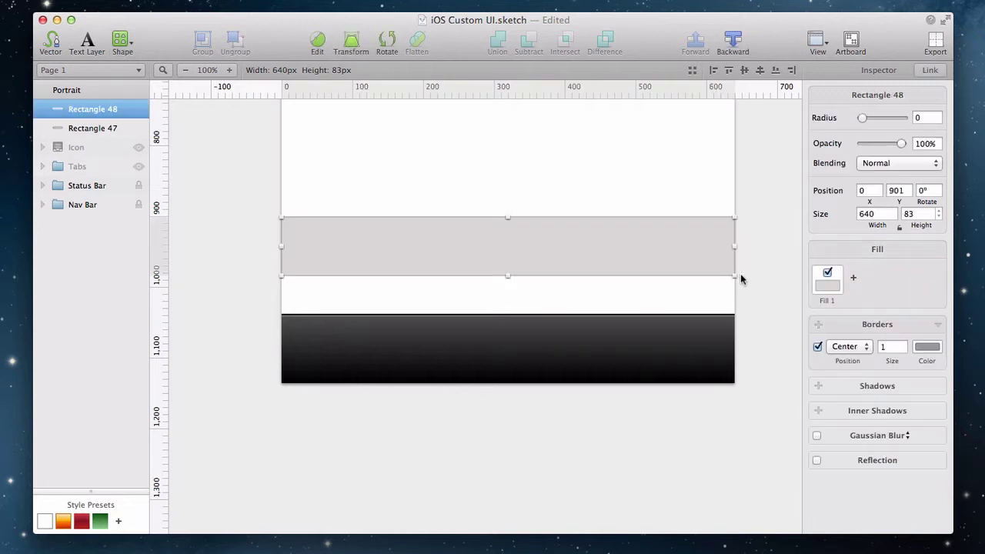
pyautogui.click(818, 347)
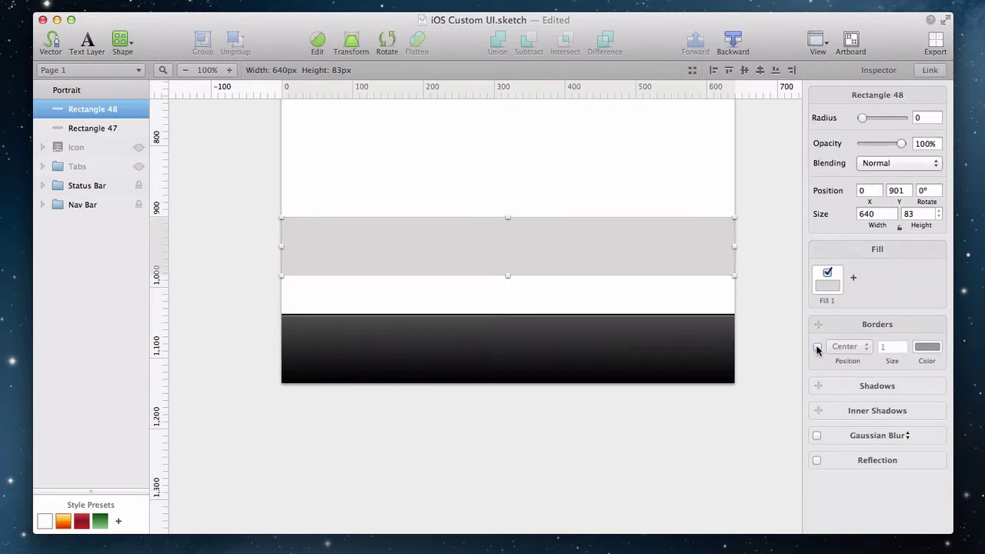
pyautogui.click(826, 286)
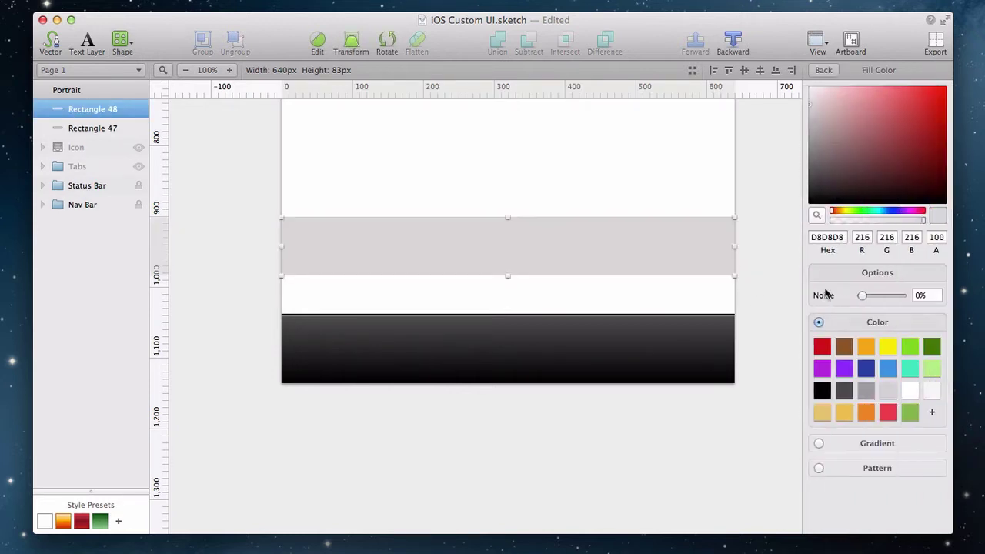
pyautogui.click(820, 444)
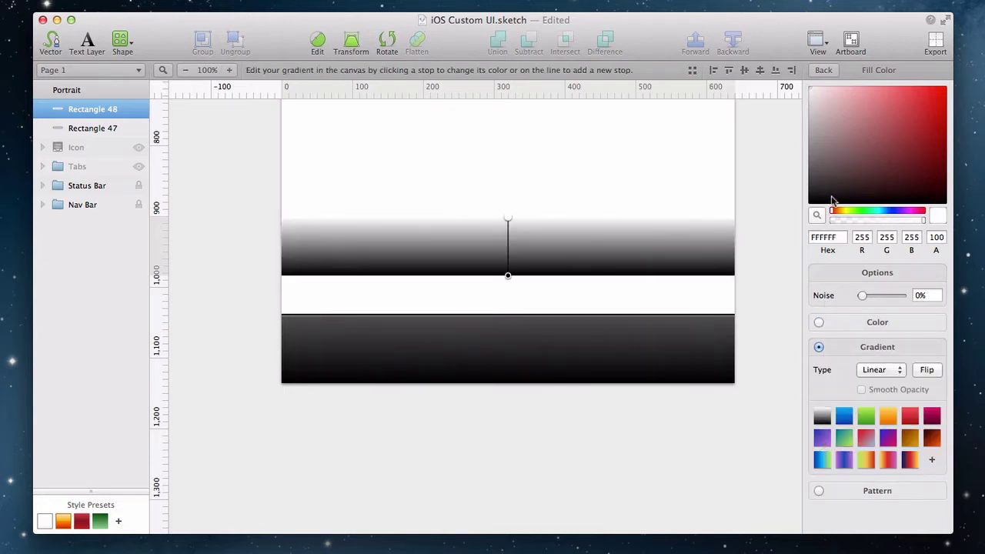
# Set the gradient stops to black at 0% and 20% opacity.
pyautogui.moveTo(831, 201); pyautogui.dragTo(792, 213)
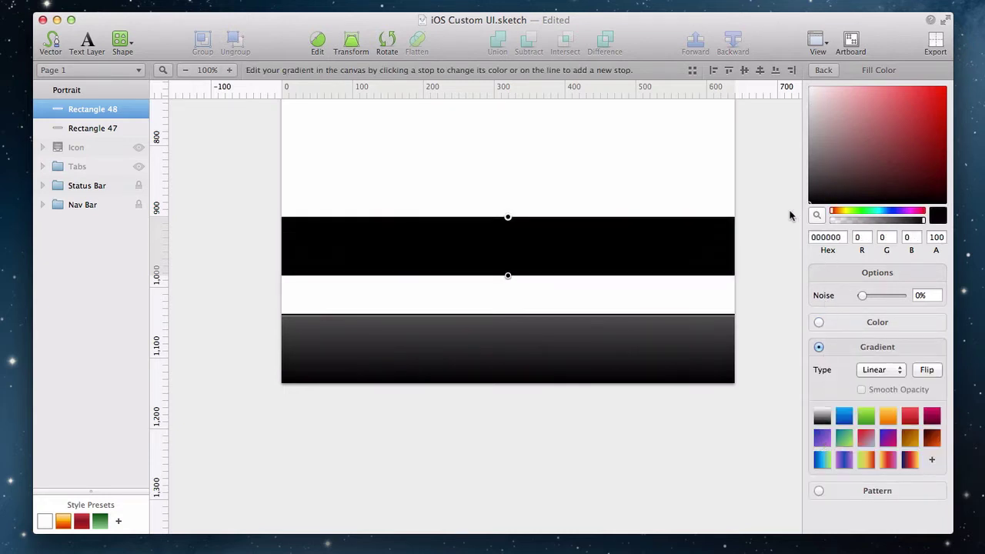
pyautogui.doubleClick(936, 237)
pyautogui.write('0')
pyautogui.press('Return')
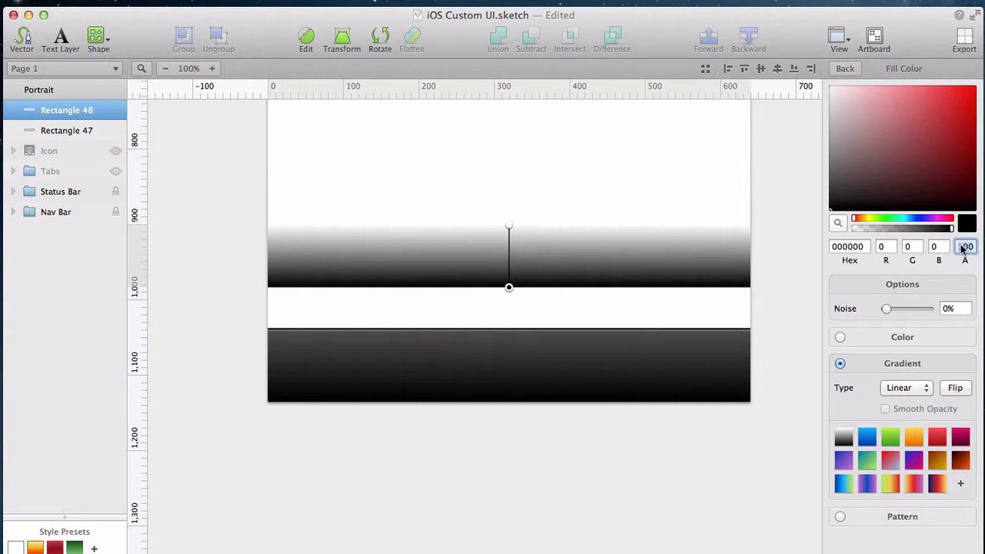
pyautogui.write('20')
pyautogui.press('Return')
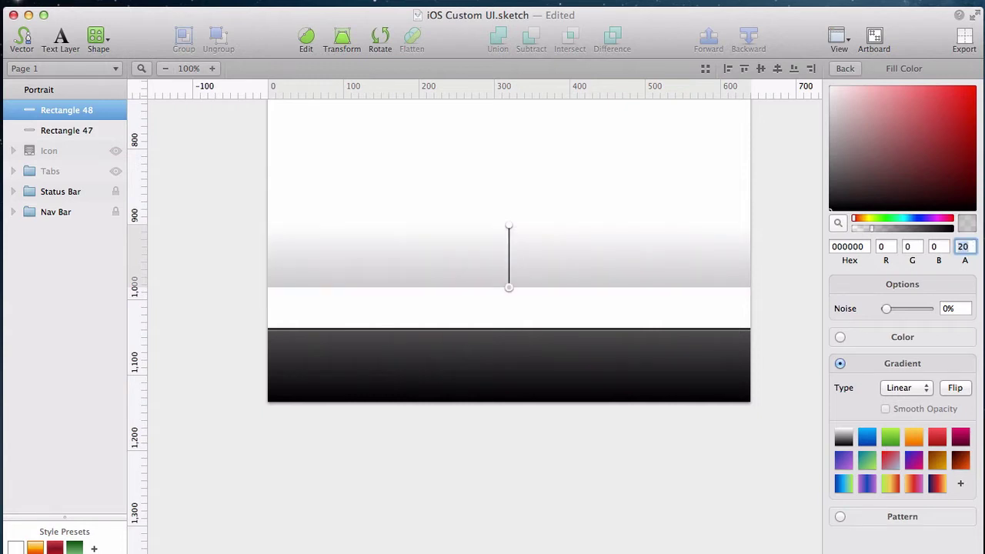
pyautogui.click(679, 191)
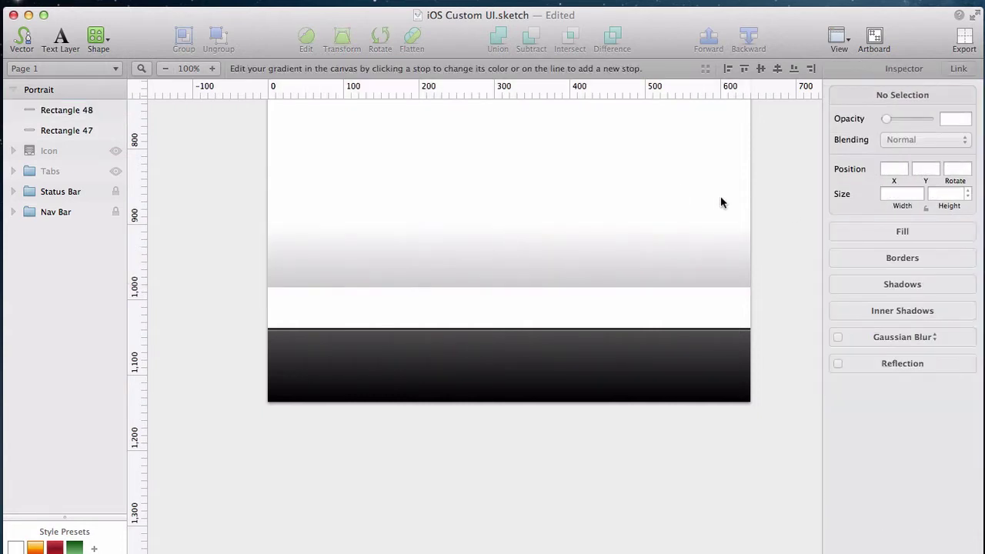
# Make the strip 6 px tall and place it on the black bar's top edge.
pyautogui.click(717, 259)
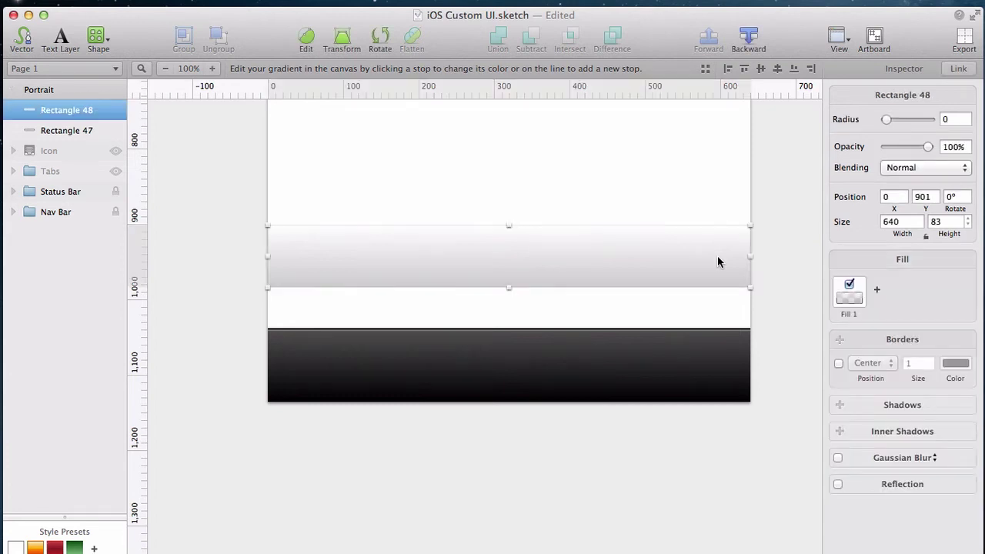
pyautogui.click(937, 222)
pyautogui.write('6')
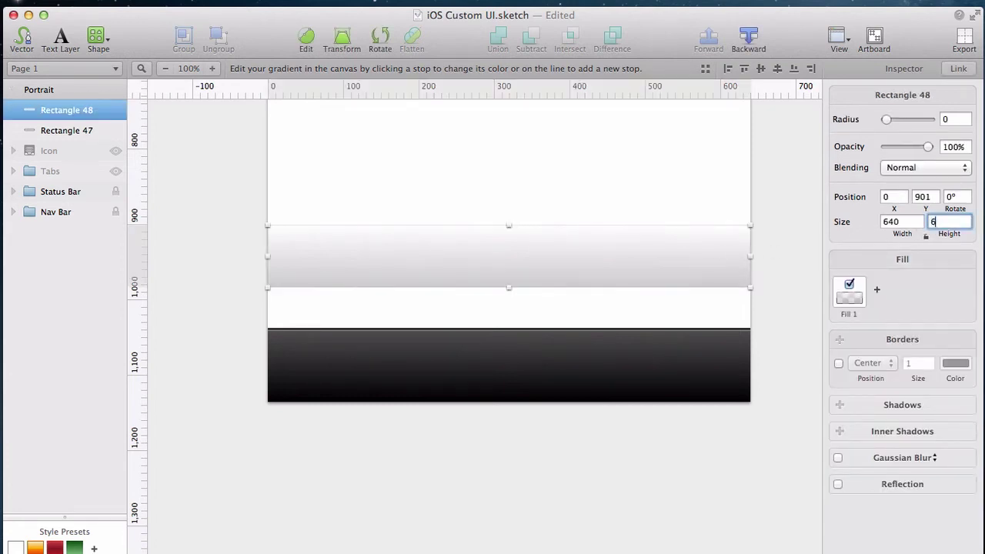
pyautogui.moveTo(637, 227); pyautogui.dragTo(637, 331)
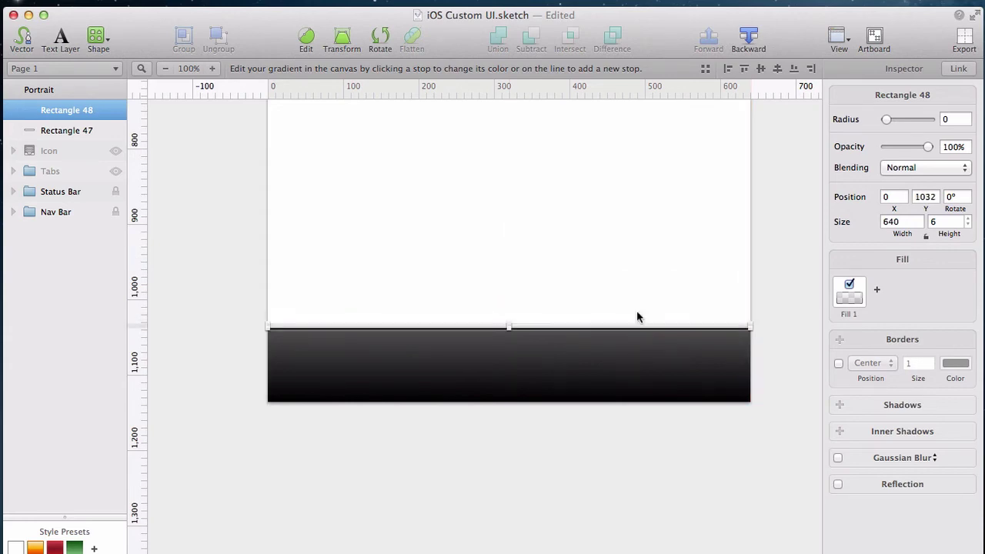
pyautogui.moveTo(650, 248); pyautogui.dragTo(561, 392)
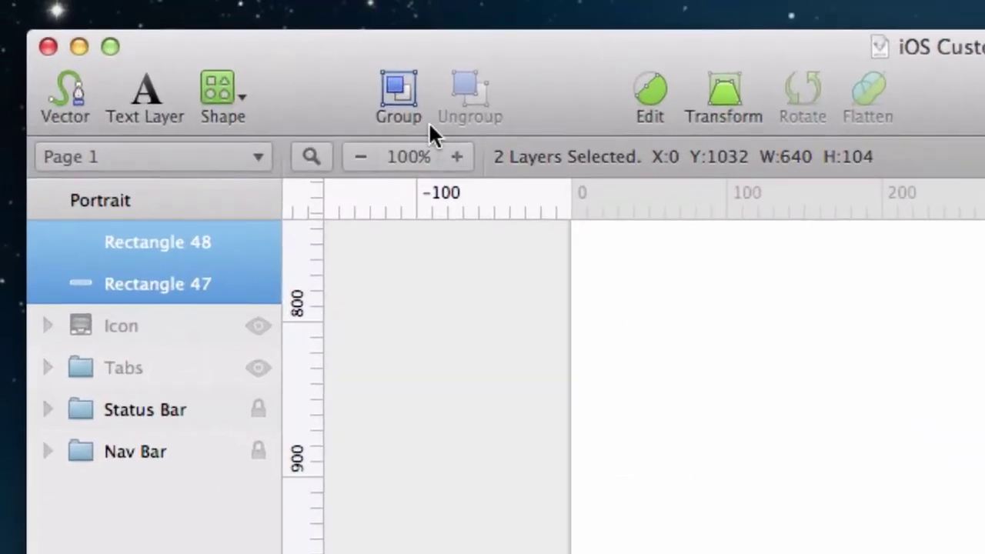
# Group the strip with the black bar, name the group 'Tab Bar', and lock it.
pyautogui.click(398, 94)
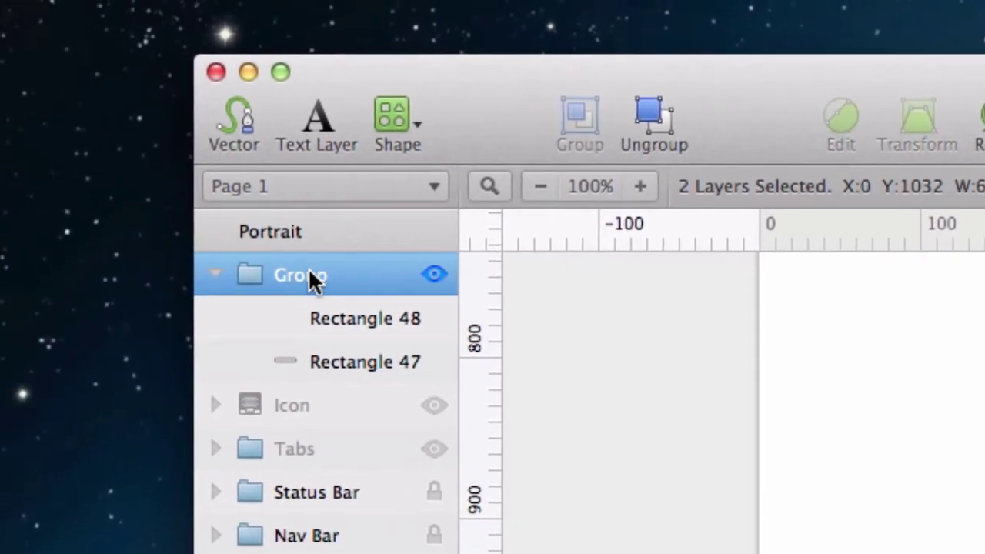
pyautogui.doubleClick(309, 277)
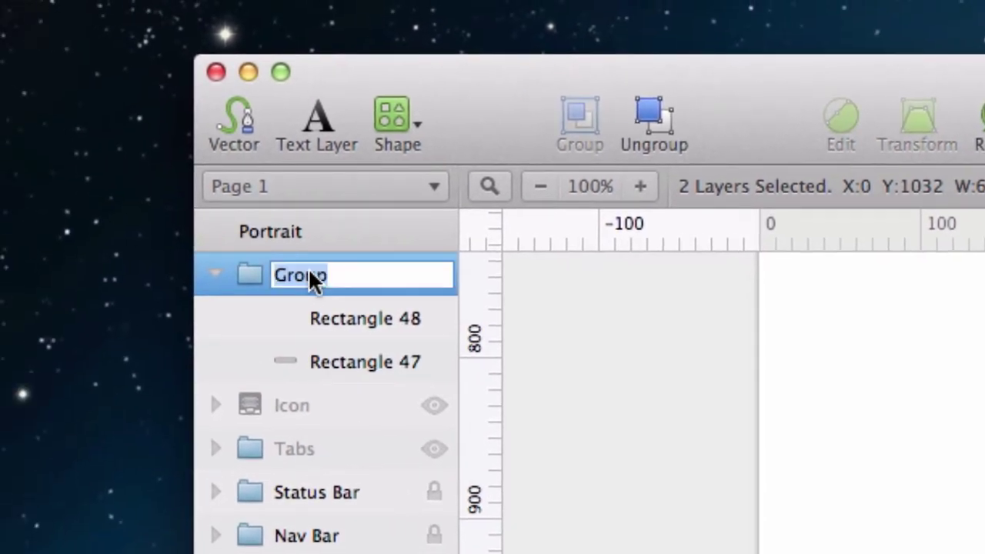
pyautogui.write('Tab Bar')
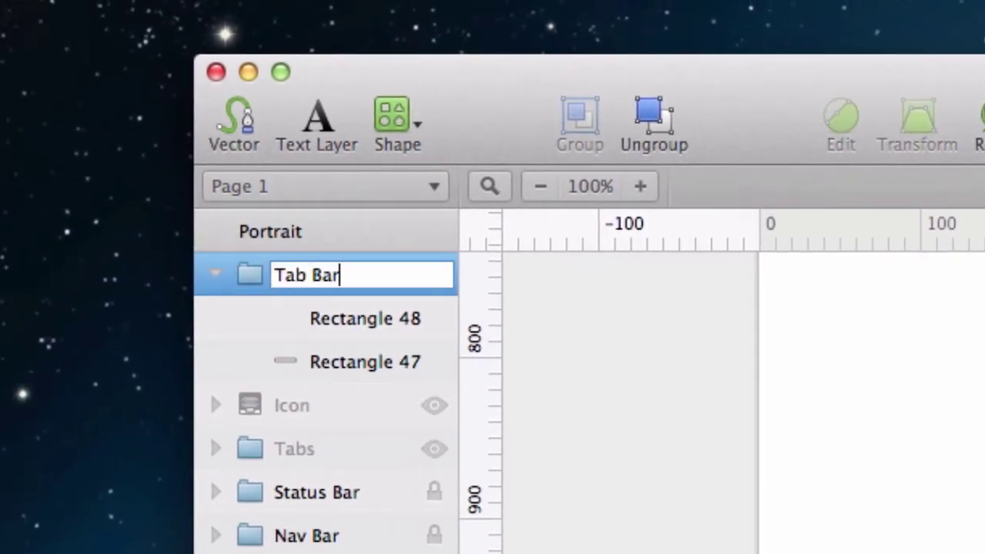
pyautogui.press('Return')
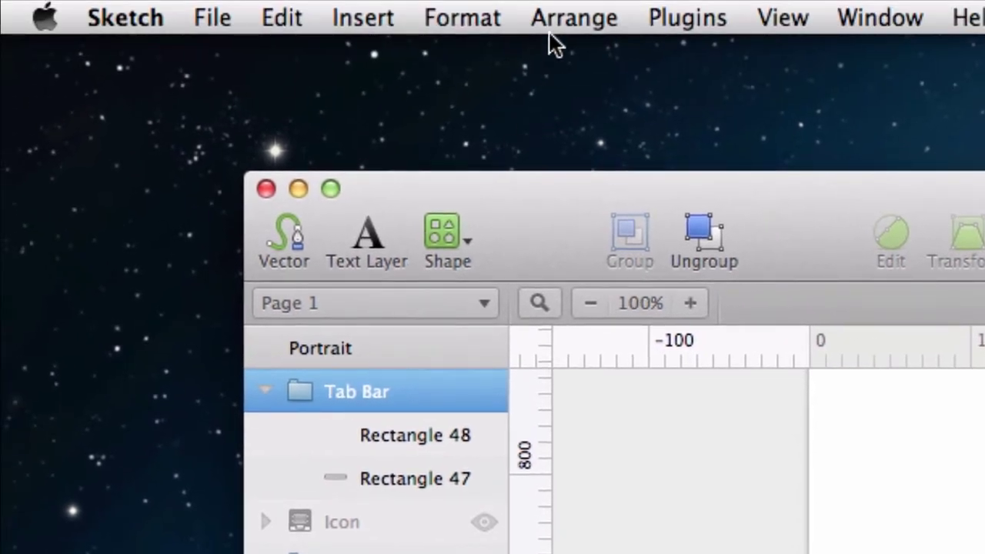
pyautogui.click(570, 17)
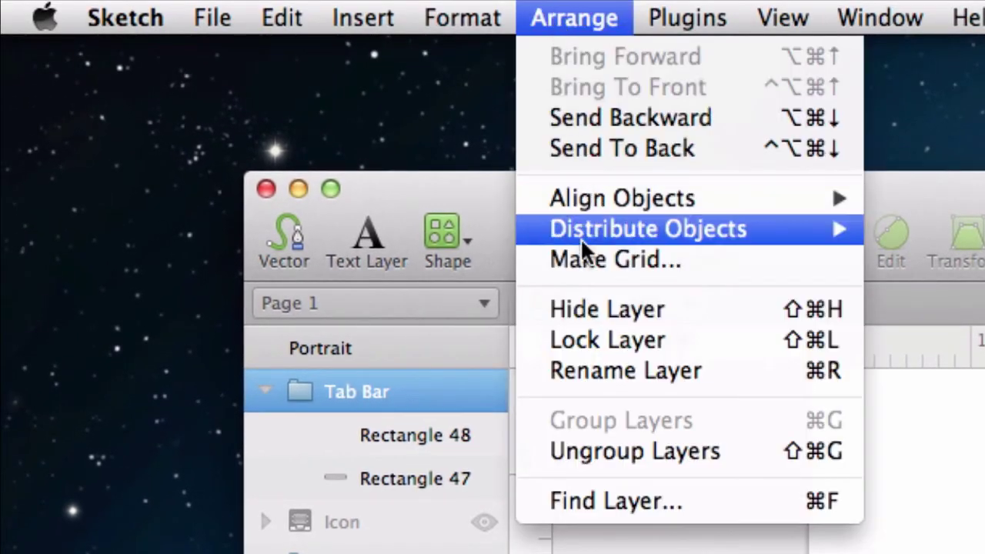
pyautogui.click(585, 339)
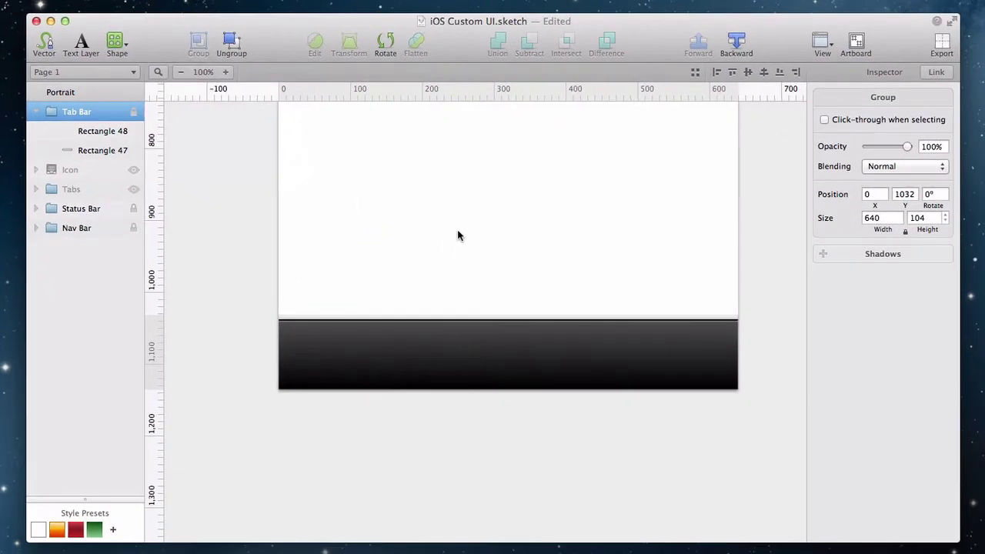
# Drag Tab Bar below the Icon layer, show the Icon layer, and zoom to 200%.
pyautogui.click(458, 230)
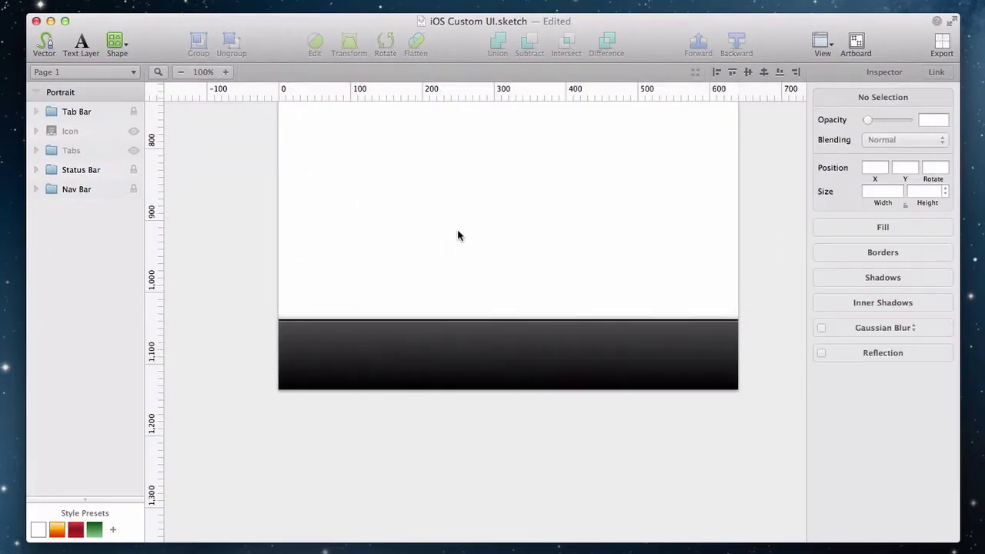
pyautogui.hscroll(1, 456, 230)
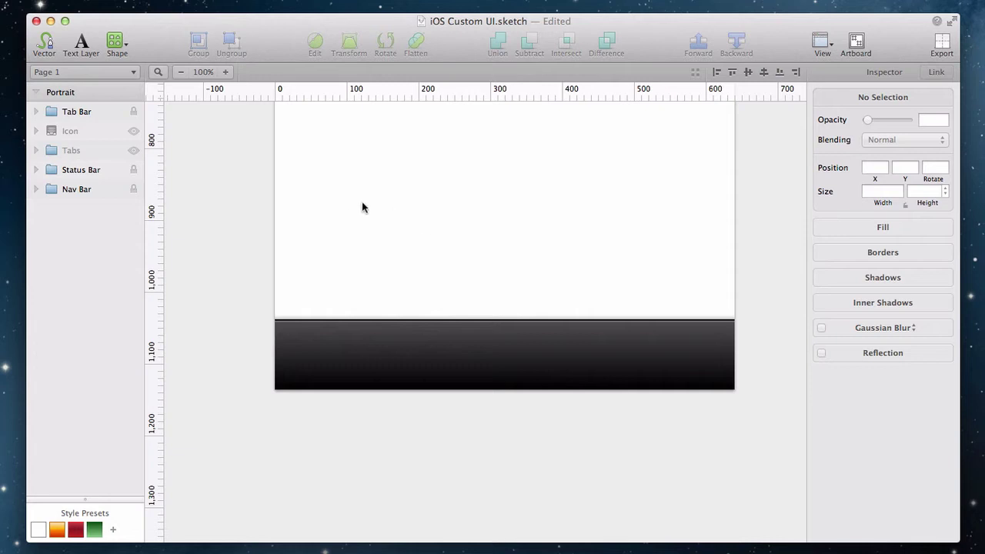
pyautogui.click(74, 116)
pyautogui.moveTo(74, 116); pyautogui.dragTo(71, 139)
pyautogui.click(132, 113)
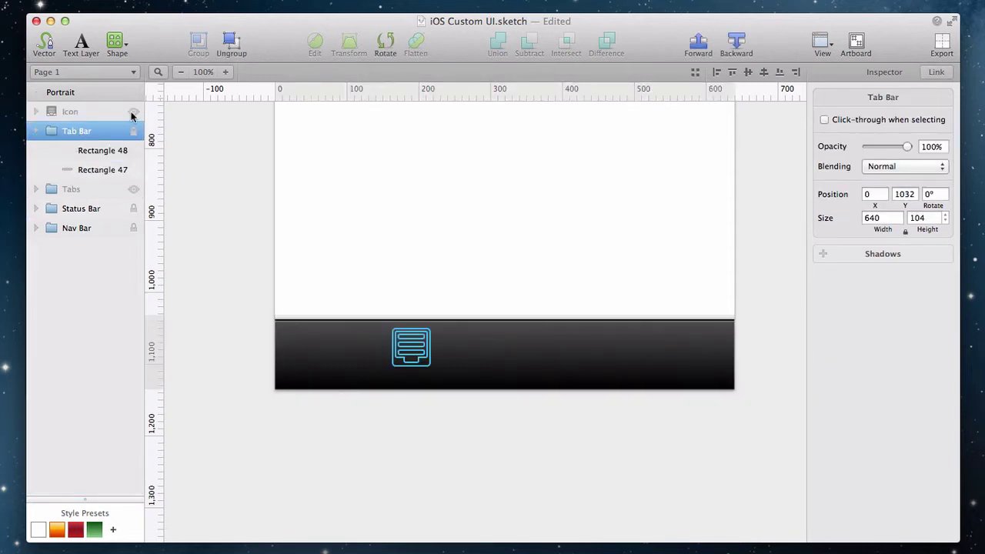
pyautogui.click(133, 113)
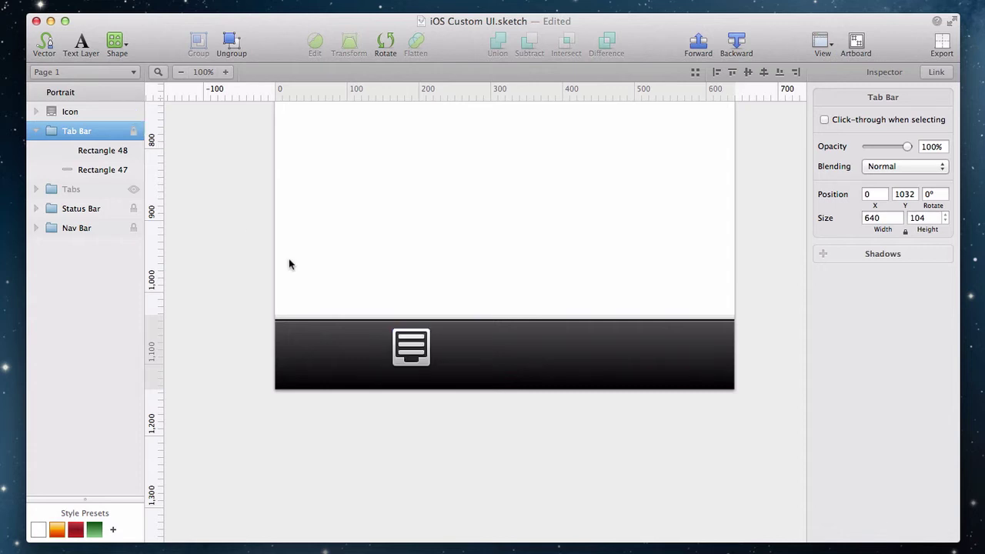
pyautogui.press('super+plus')
pyautogui.hscroll(-10, 333, 298)
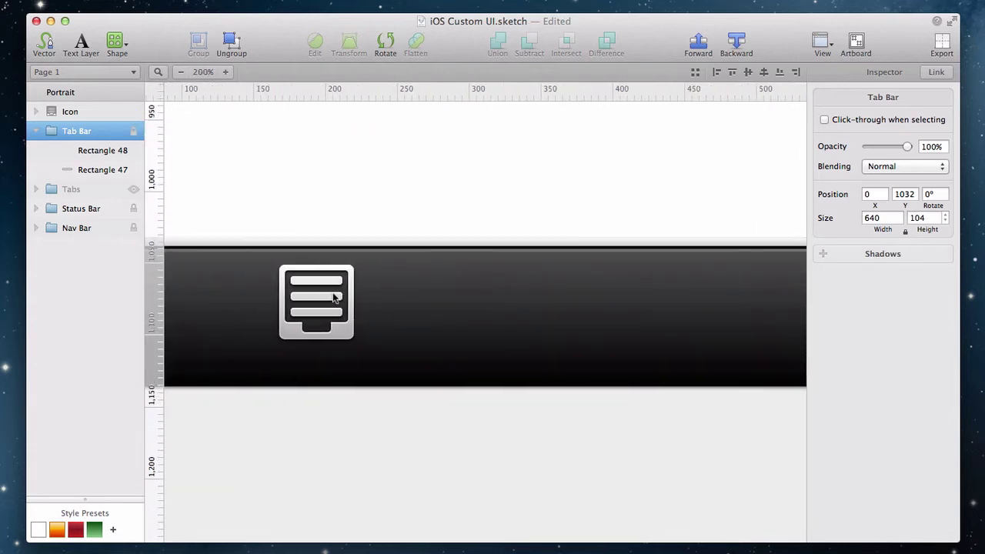
pyautogui.hscroll(-1, 333, 297)
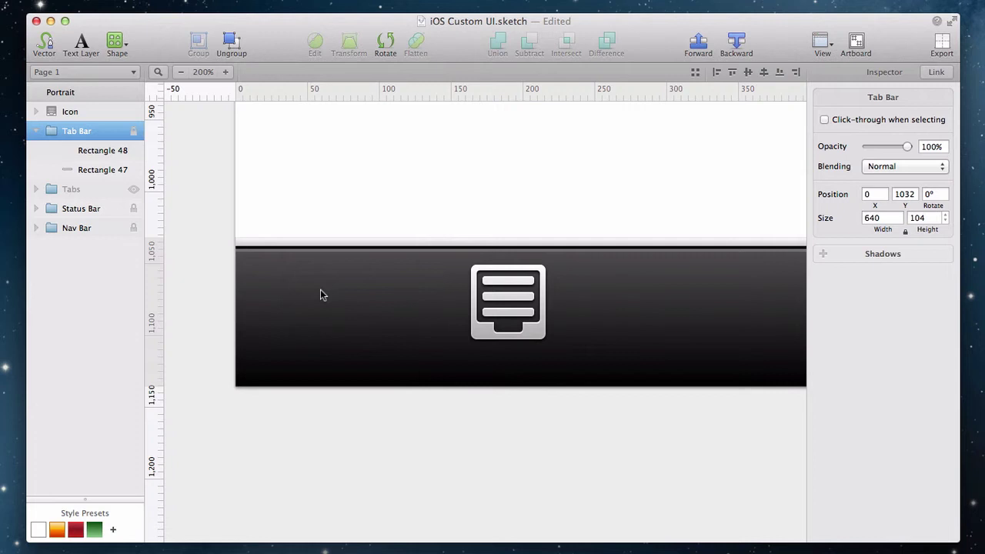
# Draw a 52×52 square in the tab bar, remove its border, and set corner radius 4.
pyautogui.press('r')
pyautogui.moveTo(294, 273); pyautogui.dragTo(334, 329)
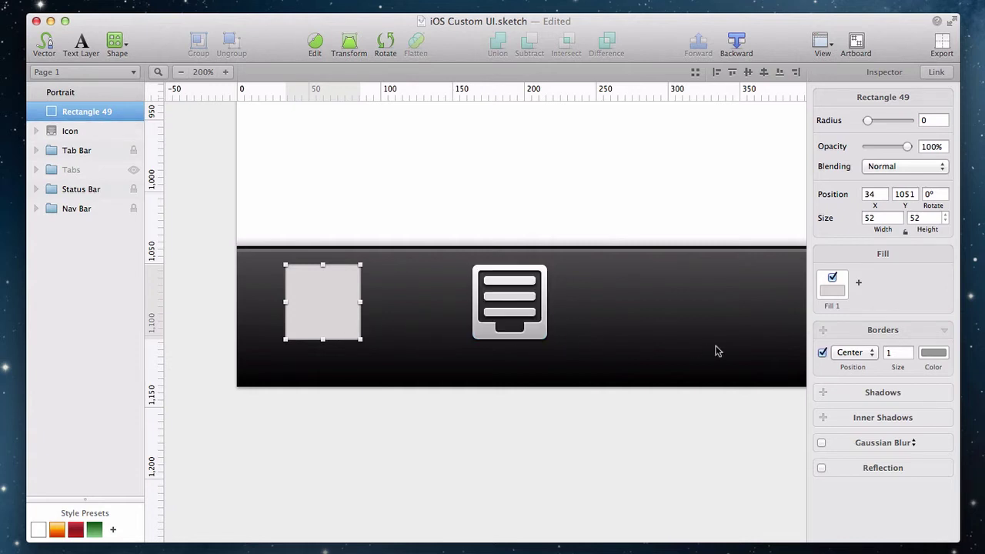
pyautogui.click(822, 353)
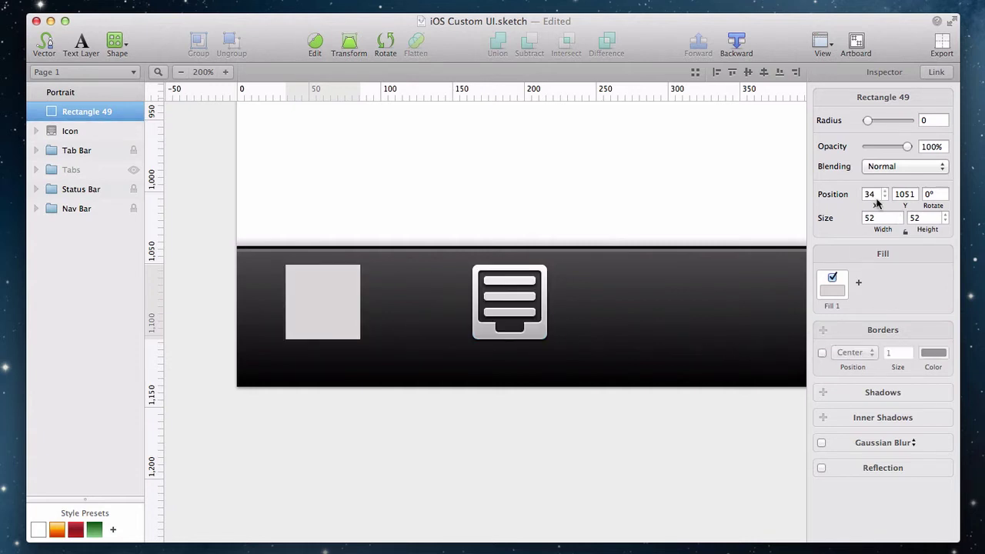
pyautogui.click(929, 121)
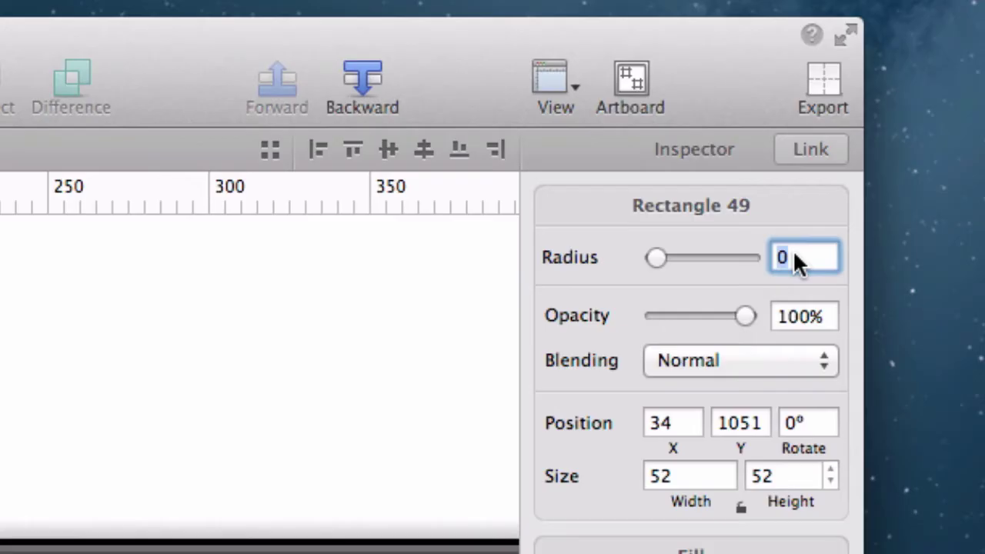
pyautogui.press('Return')
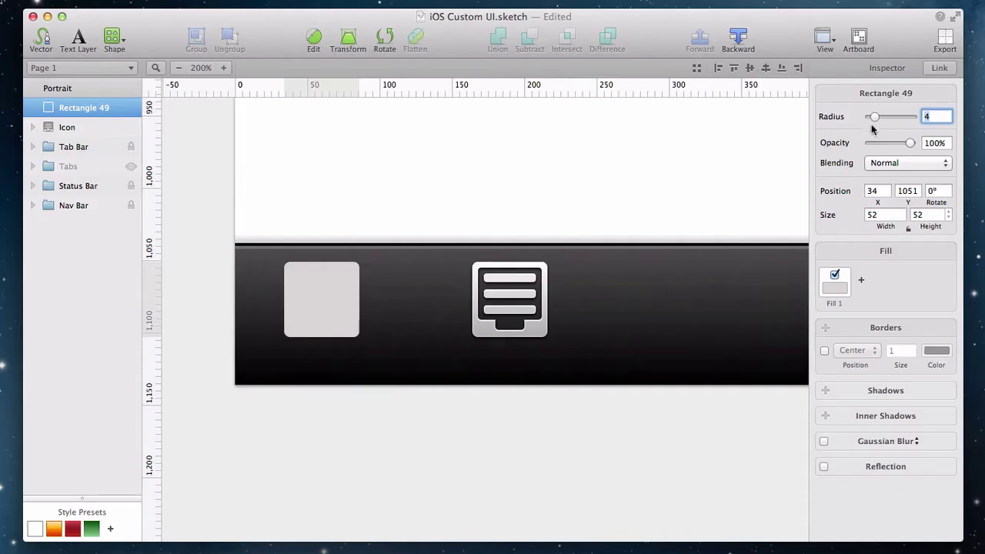
pyautogui.click(315, 314)
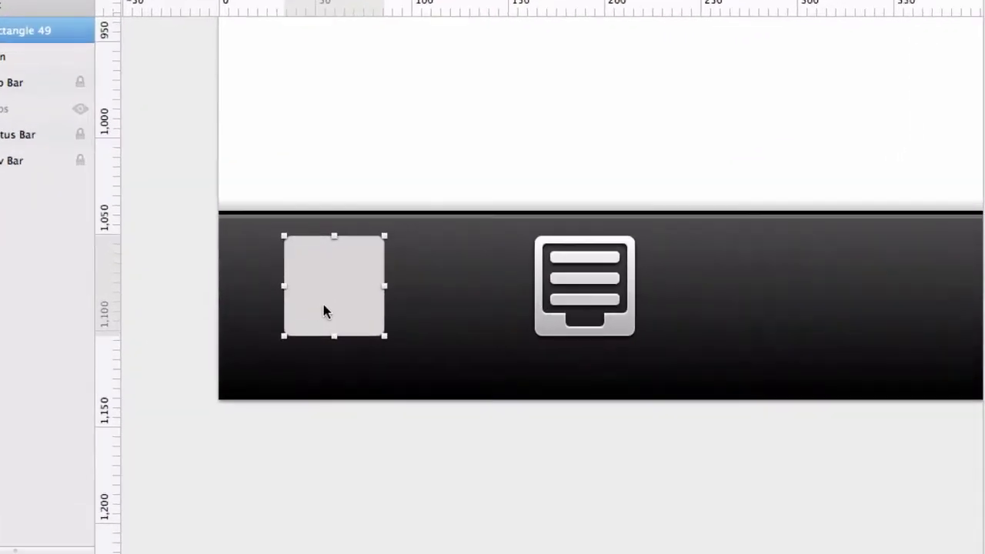
pyautogui.press('alt')
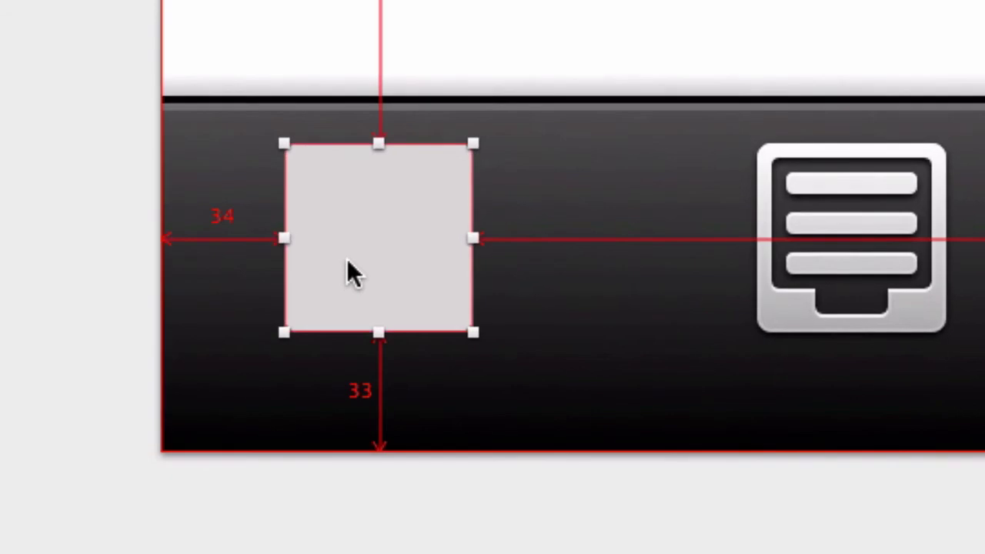
# Duplicate the square as a white 44×36 rectangle.
pyautogui.moveTo(349, 257); pyautogui.dragTo(560, 255)
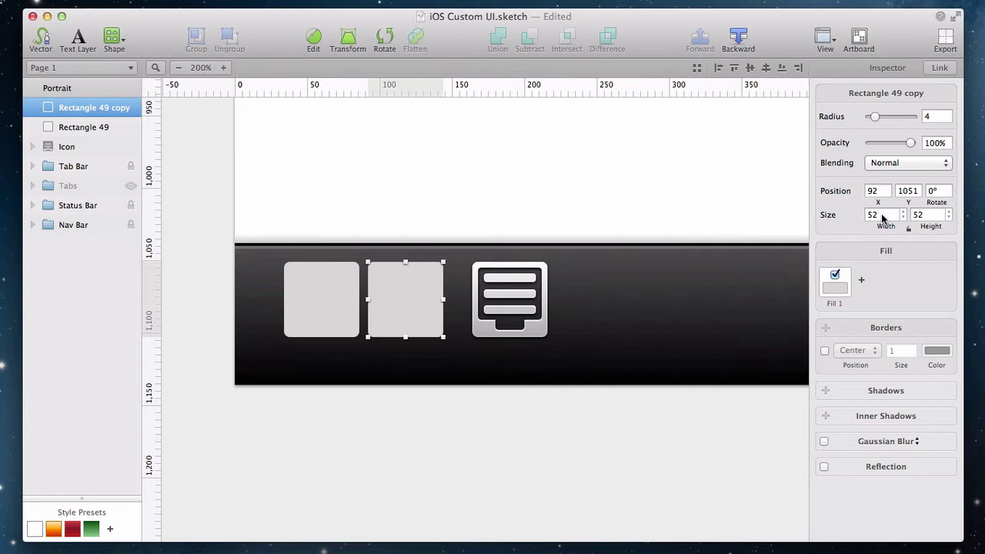
pyautogui.click(882, 218)
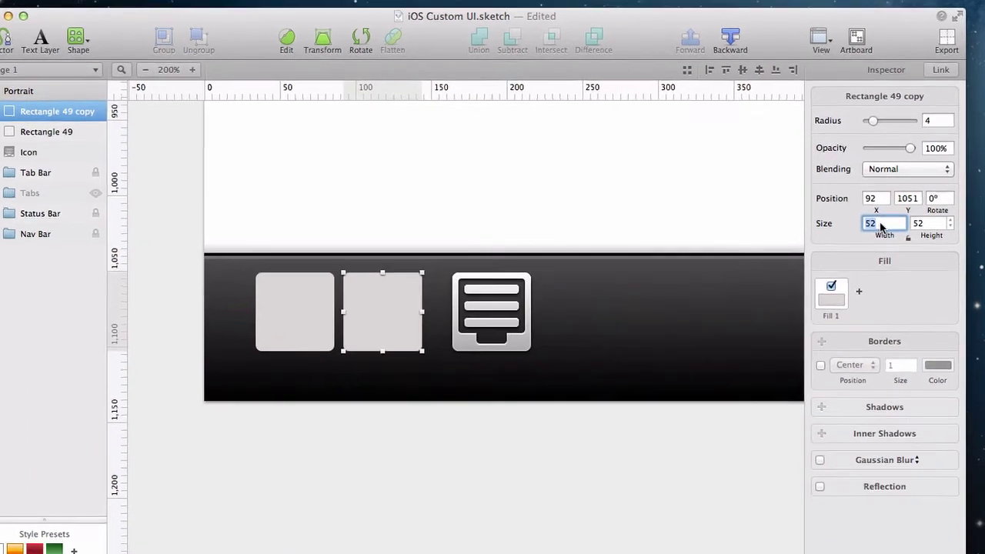
pyautogui.write('44')
pyautogui.press('Tab')
pyautogui.write('3')
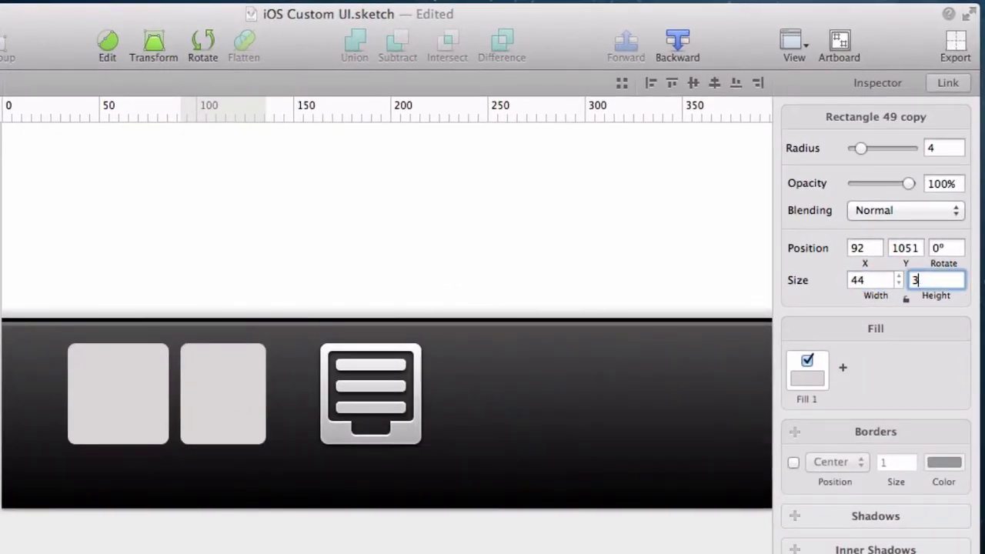
pyautogui.press('Return')
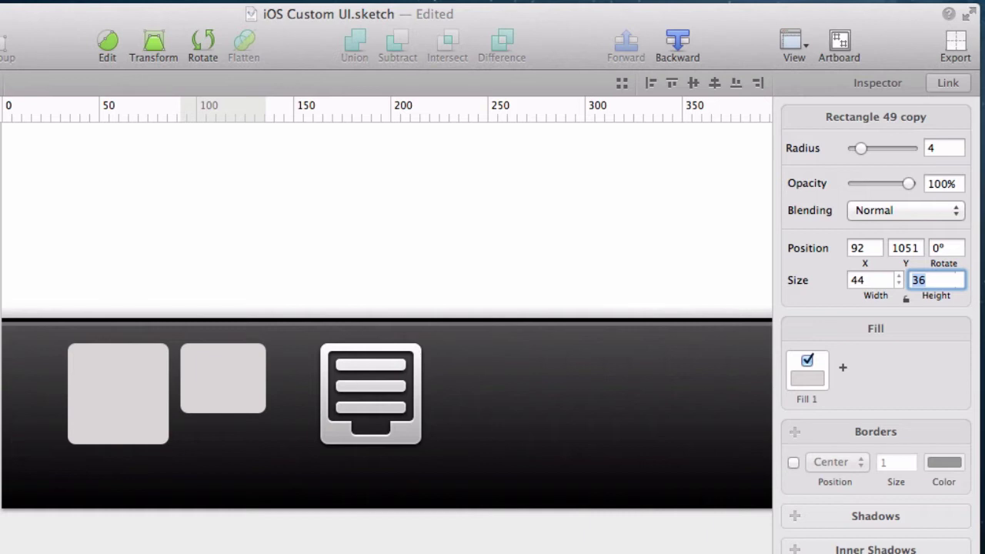
pyautogui.click(807, 379)
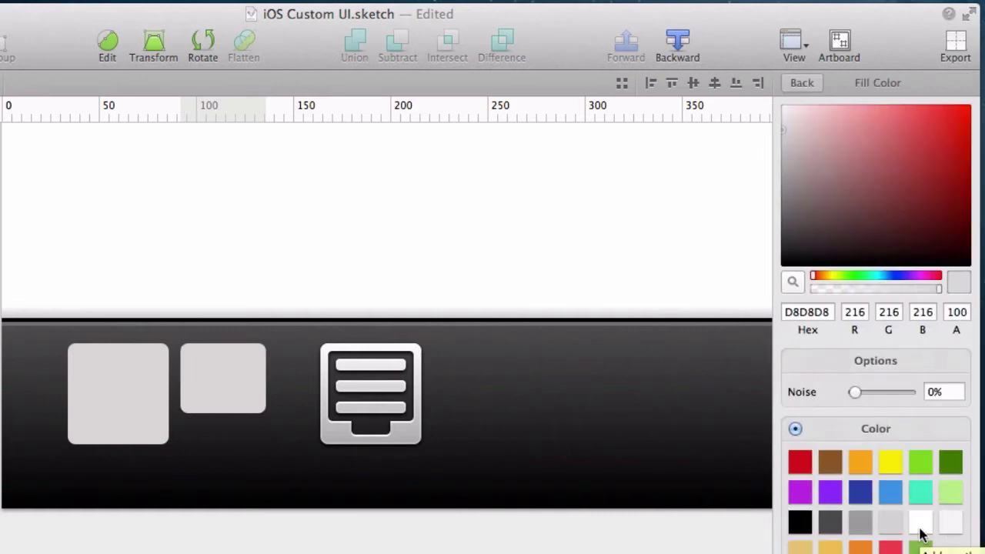
pyautogui.click(920, 525)
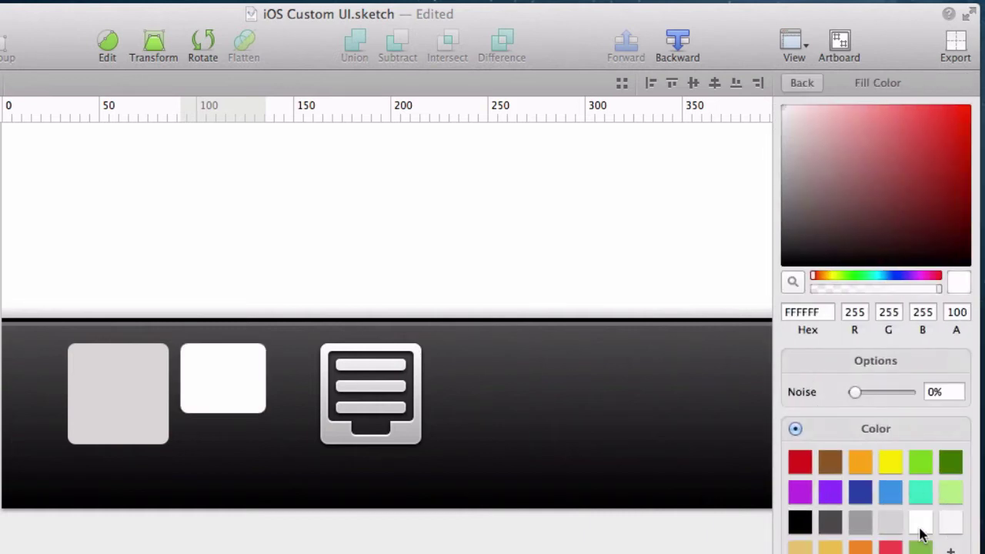
# Position the white rectangle inside the grey square and give it corner radius 2.
pyautogui.click(218, 383)
pyautogui.moveTo(226, 380); pyautogui.dragTo(121, 390)
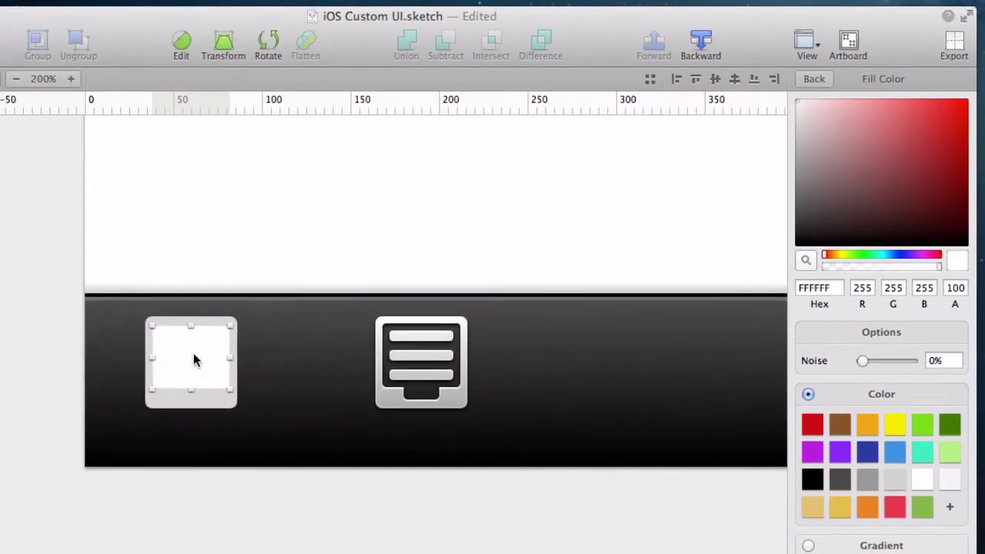
pyautogui.moveTo(193, 355); pyautogui.dragTo(194, 356)
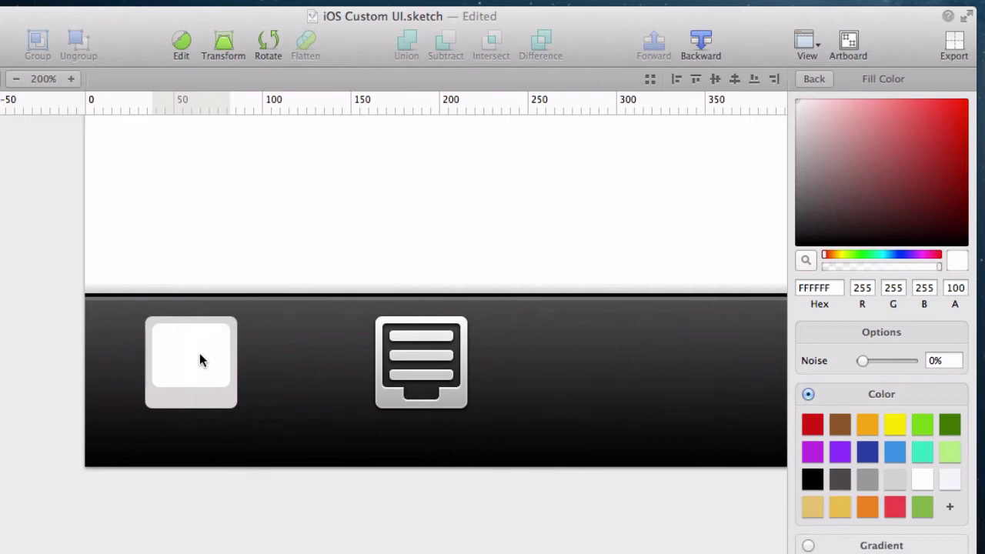
pyautogui.click(804, 80)
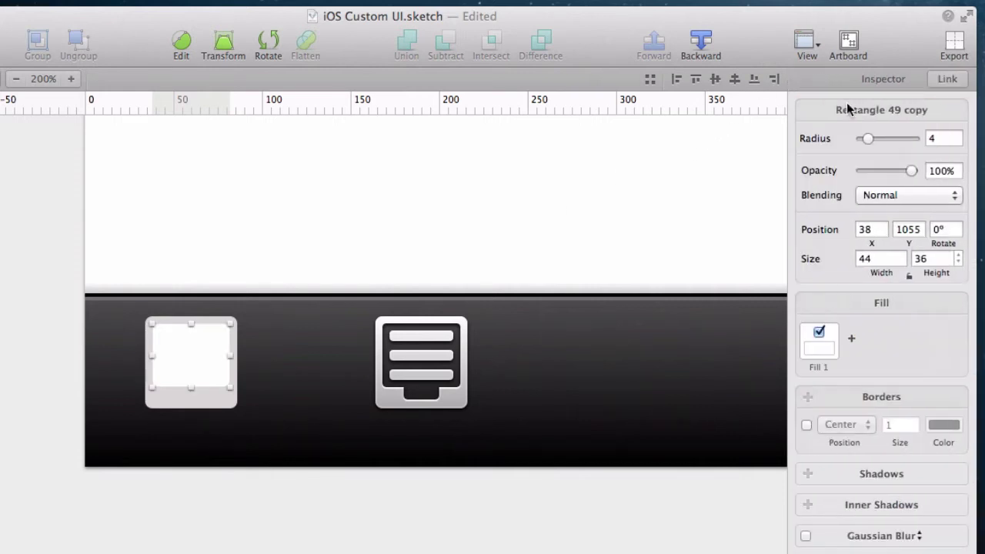
pyautogui.click(929, 139)
pyautogui.write('2')
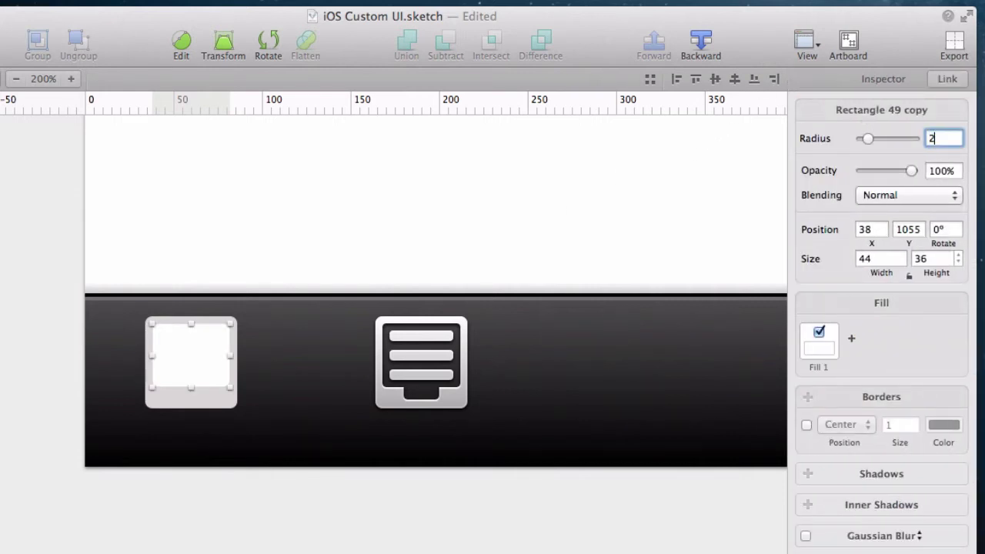
pyautogui.press('Return')
# Duplicate a 20×12 white notch and place it at the square's lower centre.
pyautogui.moveTo(172, 346); pyautogui.dragTo(274, 355)
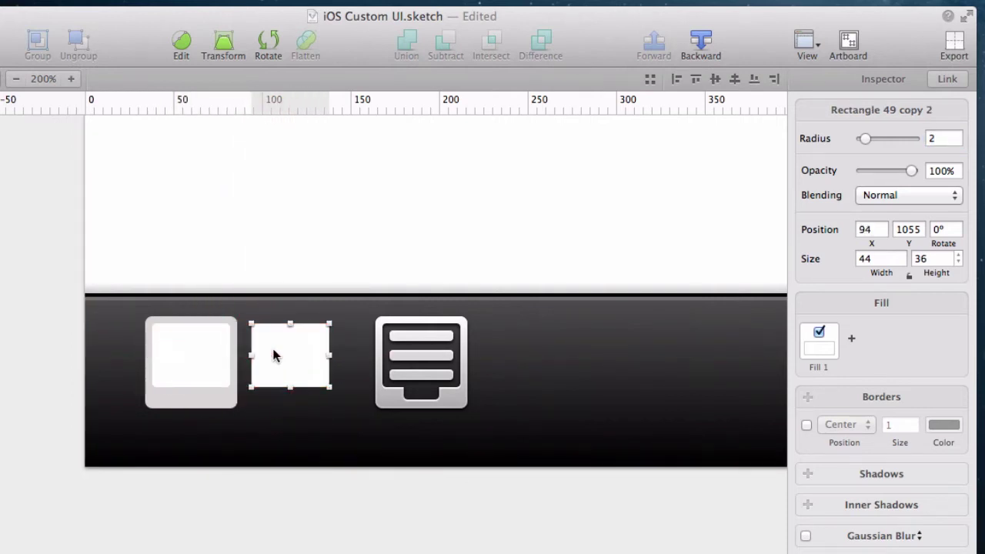
pyautogui.click(872, 262)
pyautogui.write('20')
pyautogui.press('Tab')
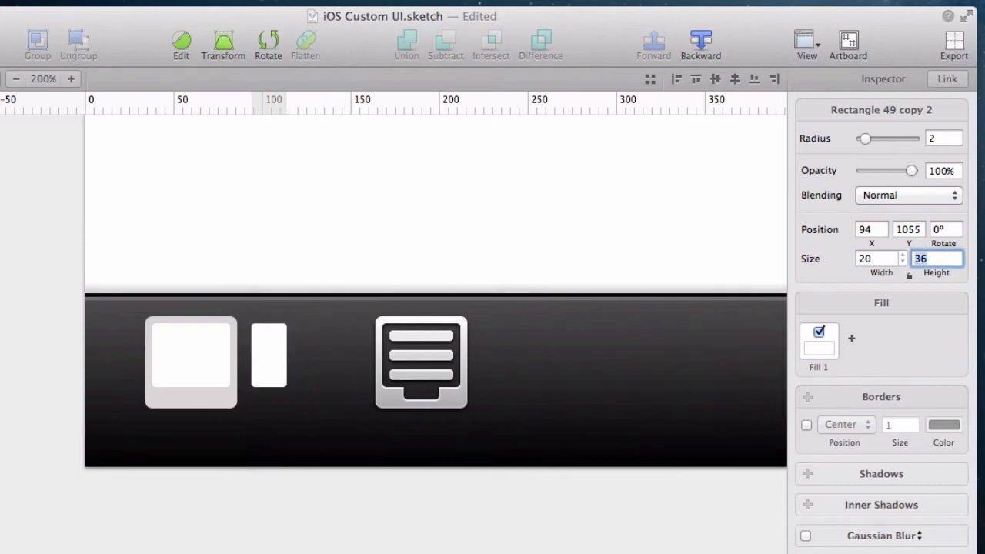
pyautogui.write('12')
pyautogui.press('Return')
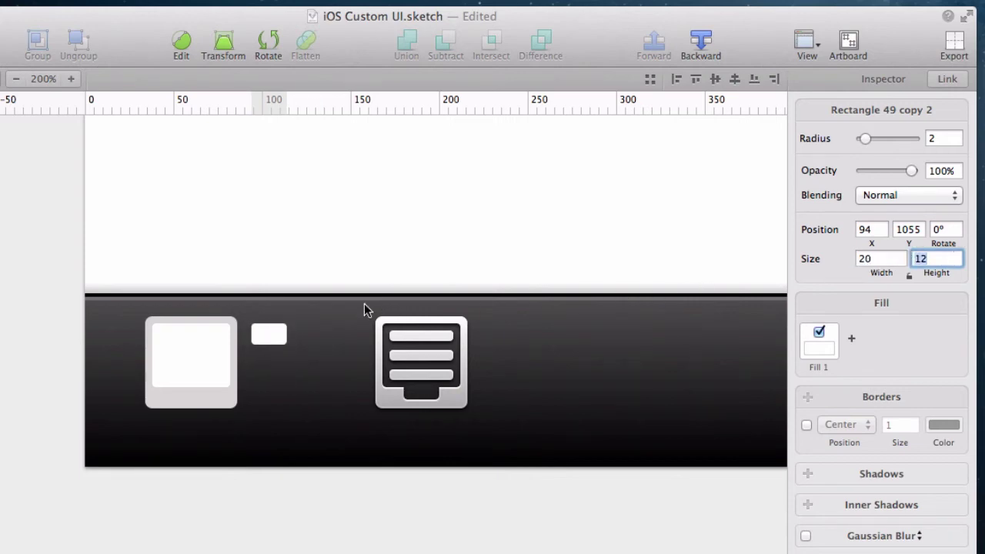
pyautogui.moveTo(270, 332); pyautogui.dragTo(211, 367)
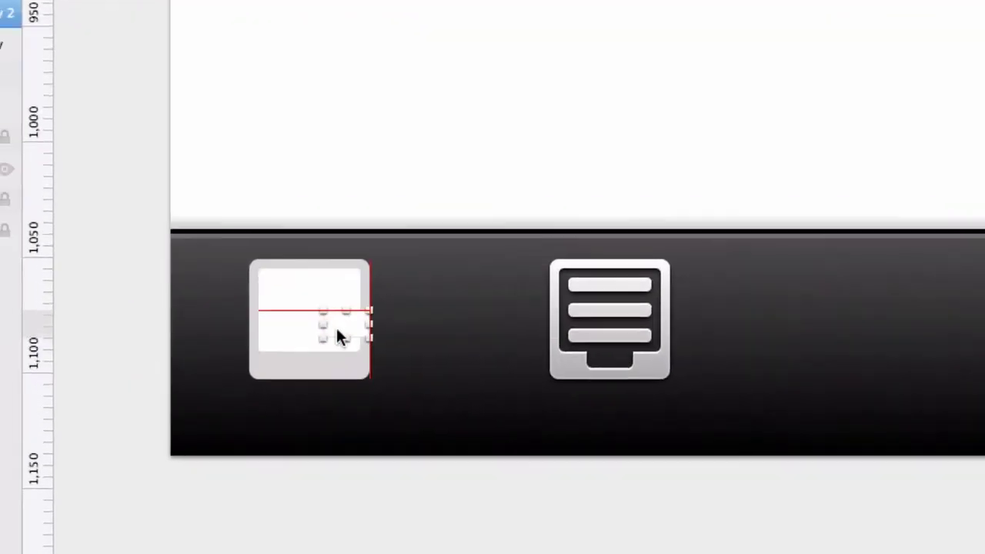
pyautogui.moveTo(337, 331); pyautogui.dragTo(312, 342)
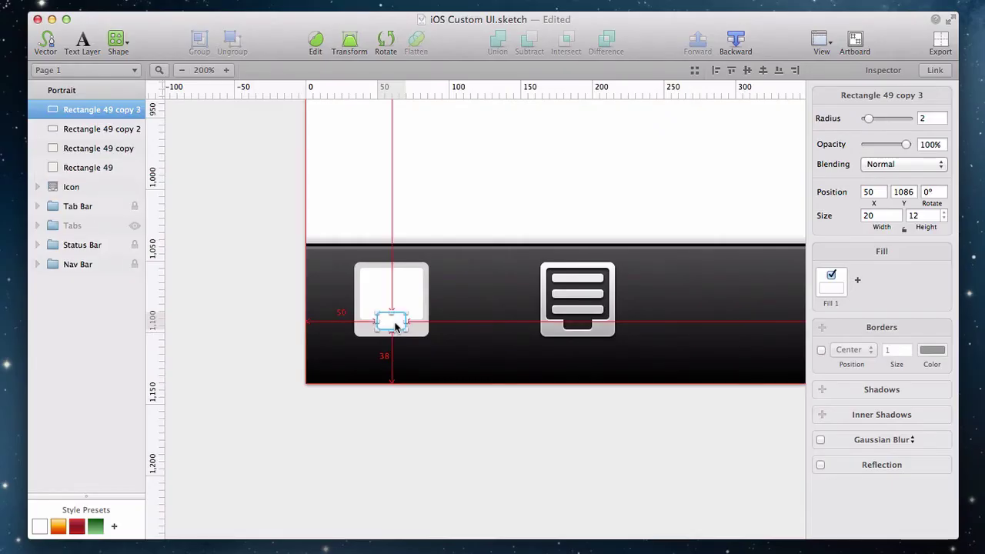
# Duplicate the notch beside the icon and resize it into a 36×6 bar.
pyautogui.moveTo(395, 326); pyautogui.dragTo(477, 326)
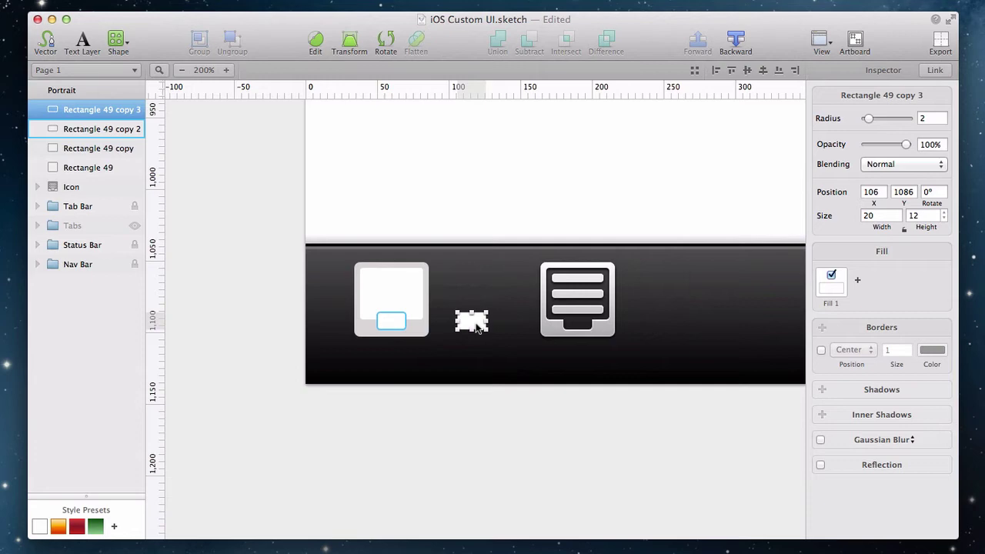
pyautogui.click(876, 214)
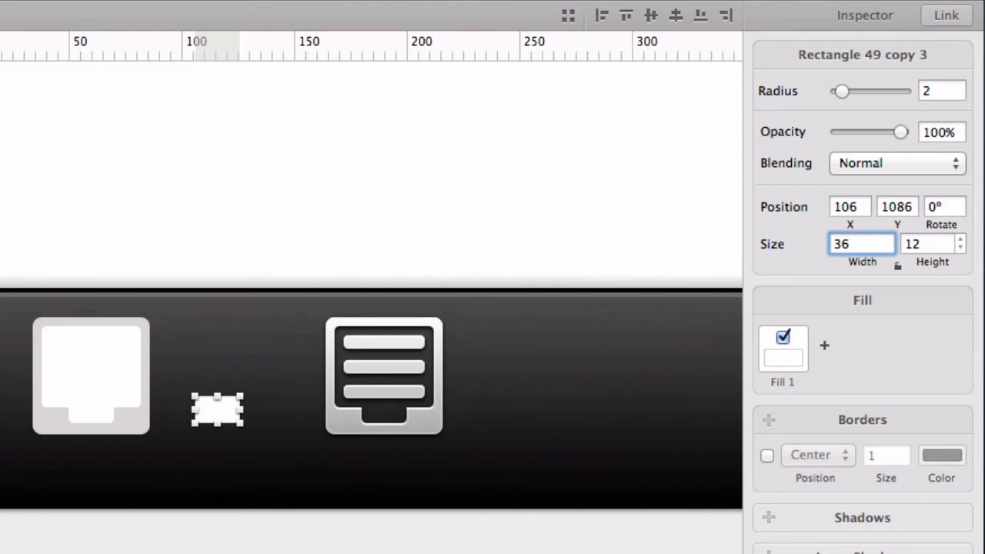
pyautogui.press('Tab')
pyautogui.write('6')
pyautogui.press('Return')
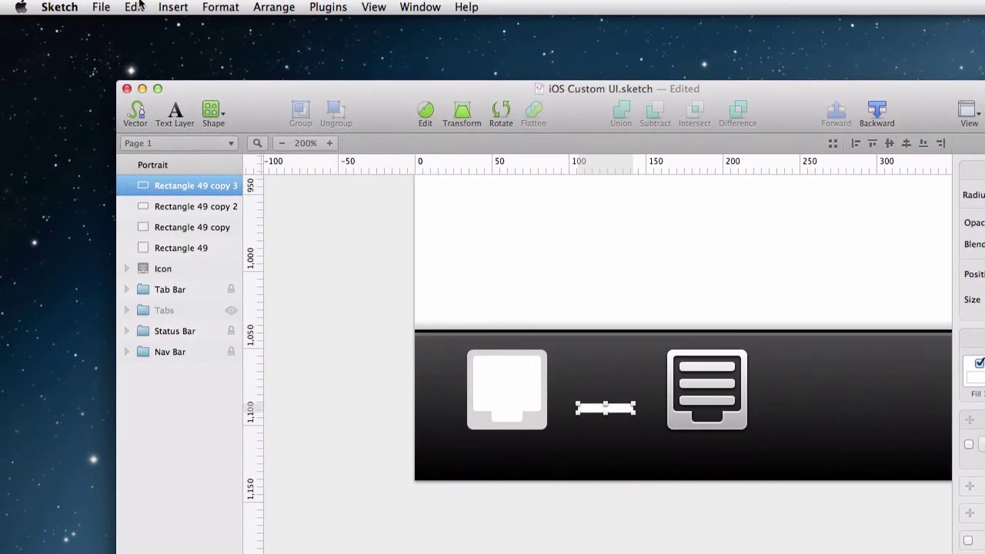
# Fill the bar with the light grey sampled from the canvas.
pyautogui.click(134, 7)
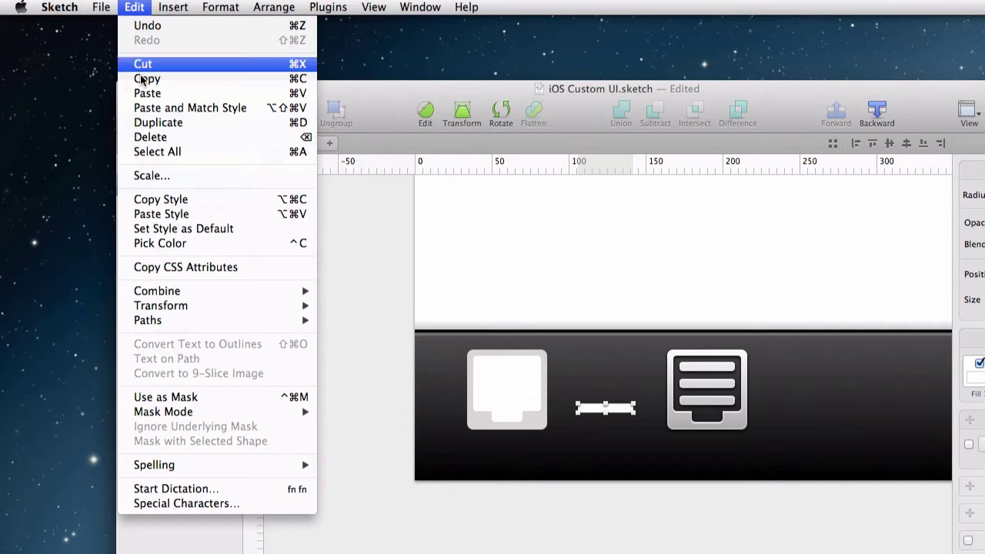
pyautogui.click(160, 243)
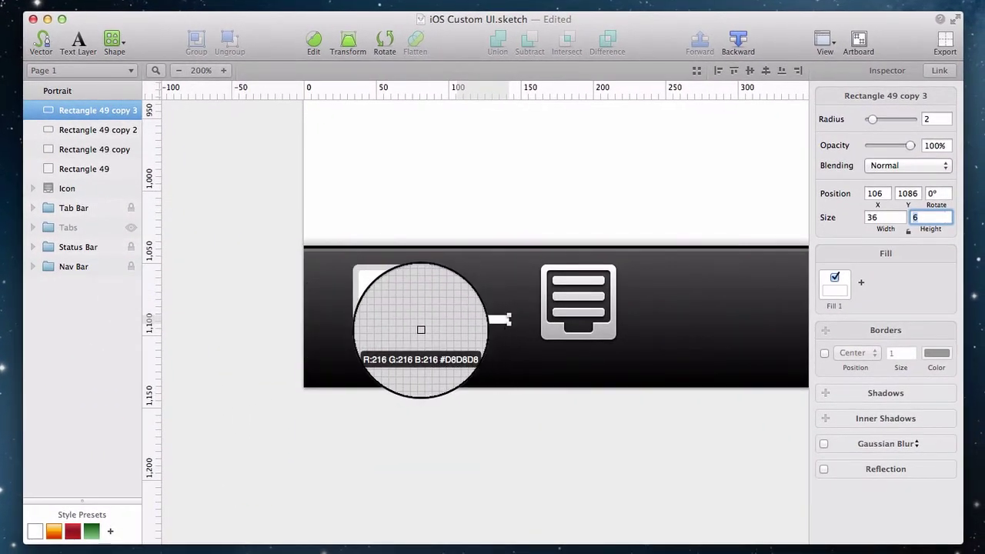
pyautogui.click(421, 329)
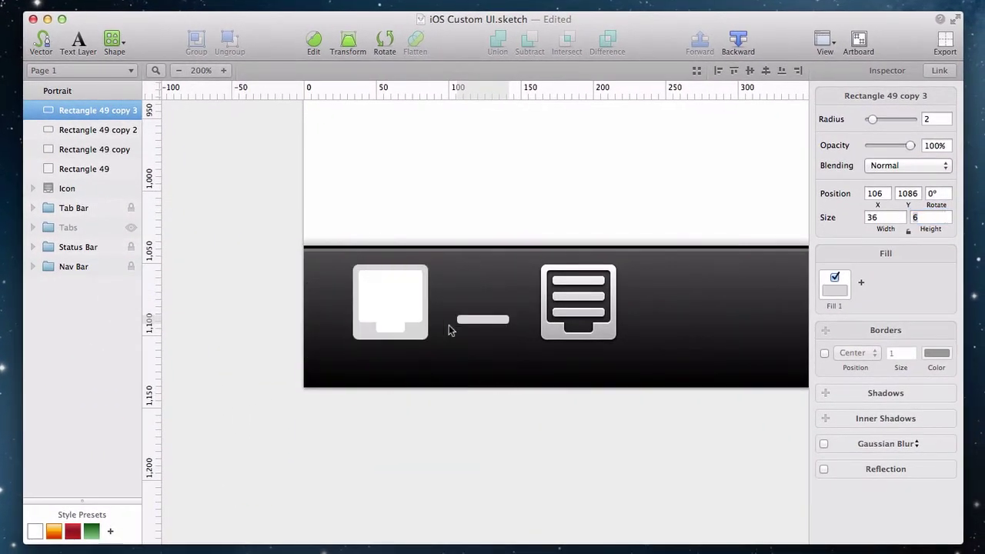
# Place the bar at the top of the tray panel and duplicate it into three evenly spaced bars.
pyautogui.moveTo(472, 325); pyautogui.dragTo(383, 287)
pyautogui.press('Up')
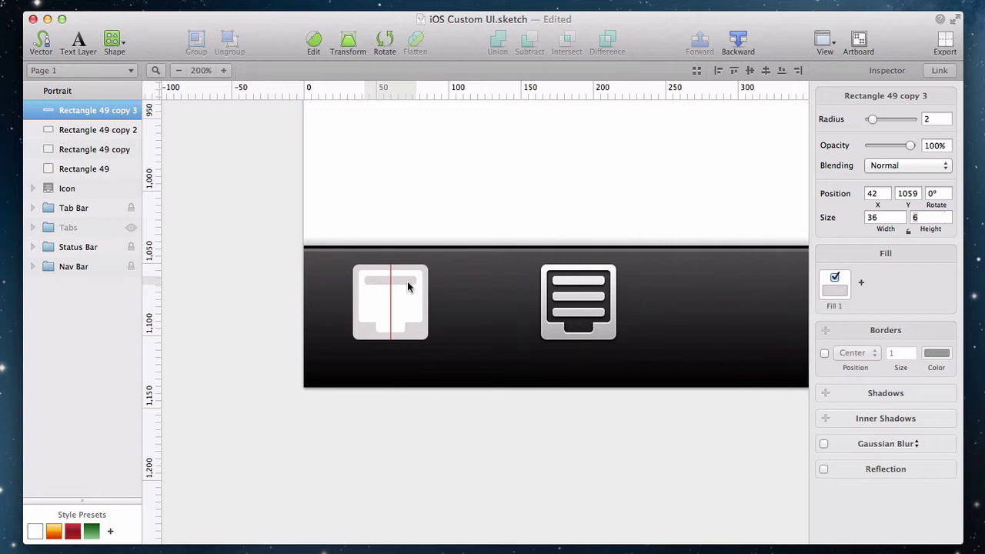
pyautogui.moveTo(406, 285); pyautogui.dragTo(402, 300)
pyautogui.press('super+d')
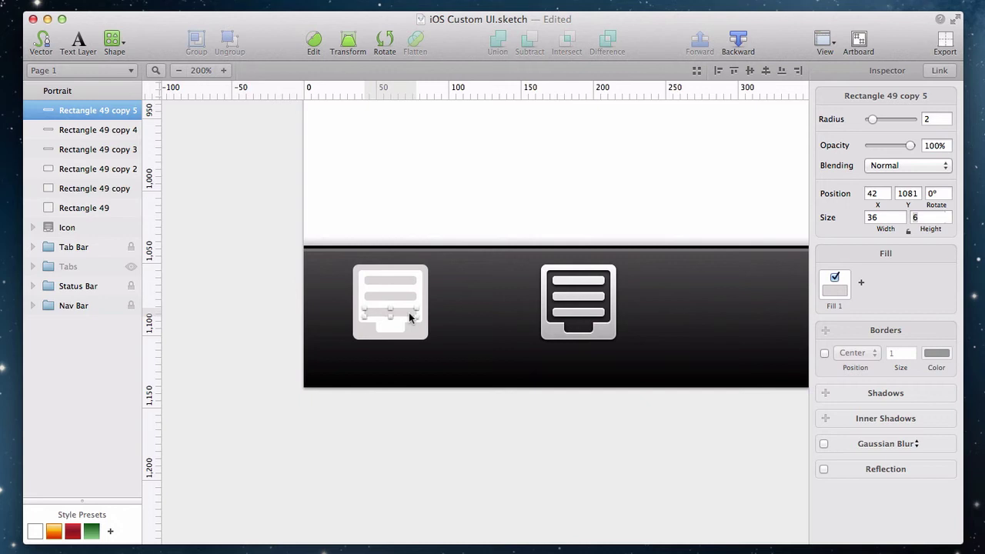
pyautogui.press('Escape')
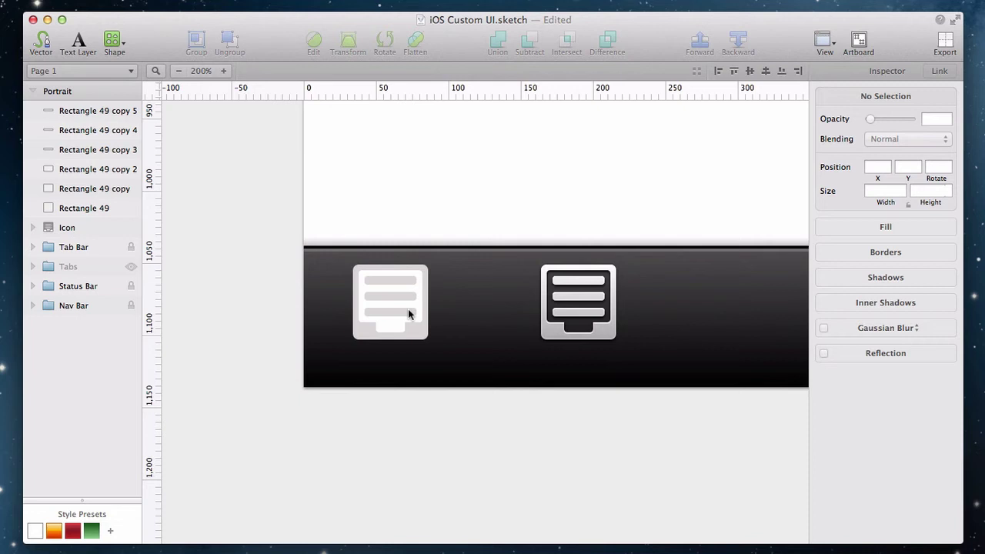
# Select the bottom tab, inner panel and outer square, then subtract them to cut the tray out.
pyautogui.click(398, 327)
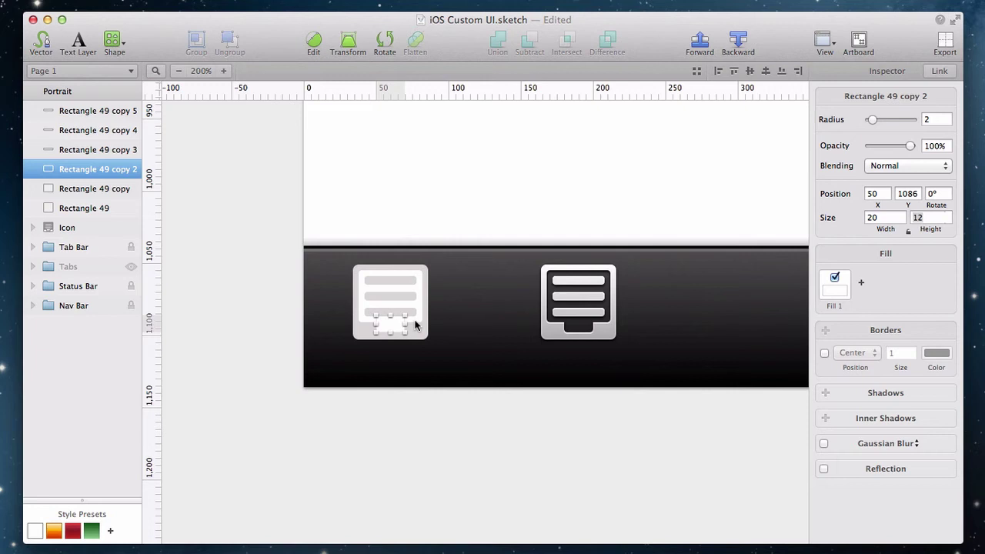
pyautogui.keyDown('shift'); pyautogui.click(418, 318); pyautogui.keyUp('shift')
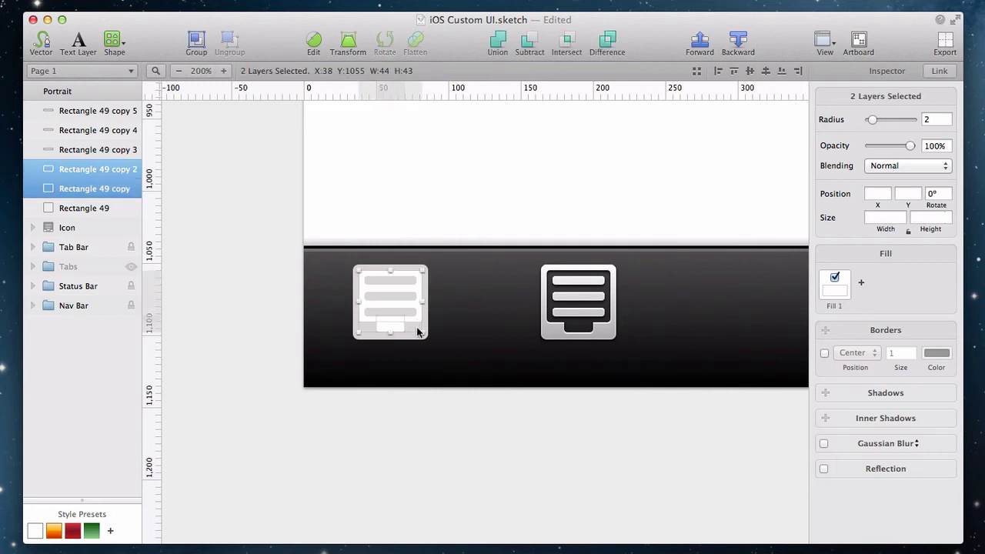
pyautogui.keyDown('shift'); pyautogui.click(82, 207); pyautogui.keyUp('shift')
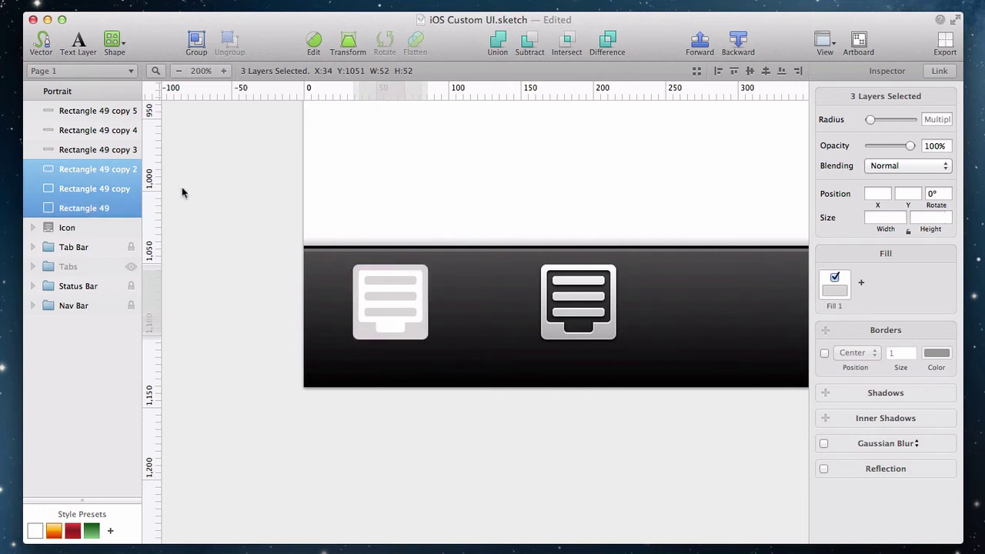
pyautogui.click(528, 42)
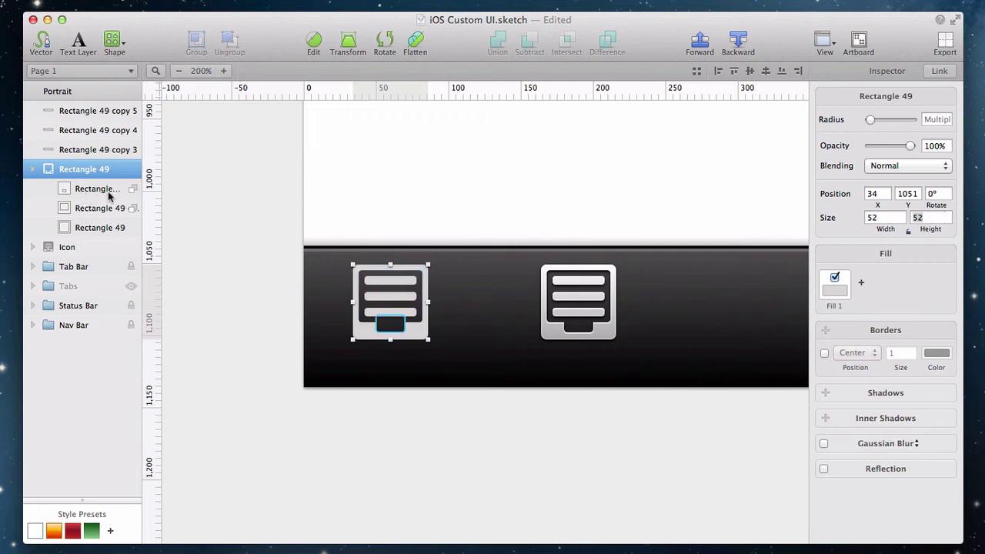
# Keep the tab on Subtract, then move the three bars into Rectangle 49 combined by Union.
pyautogui.click(133, 189)
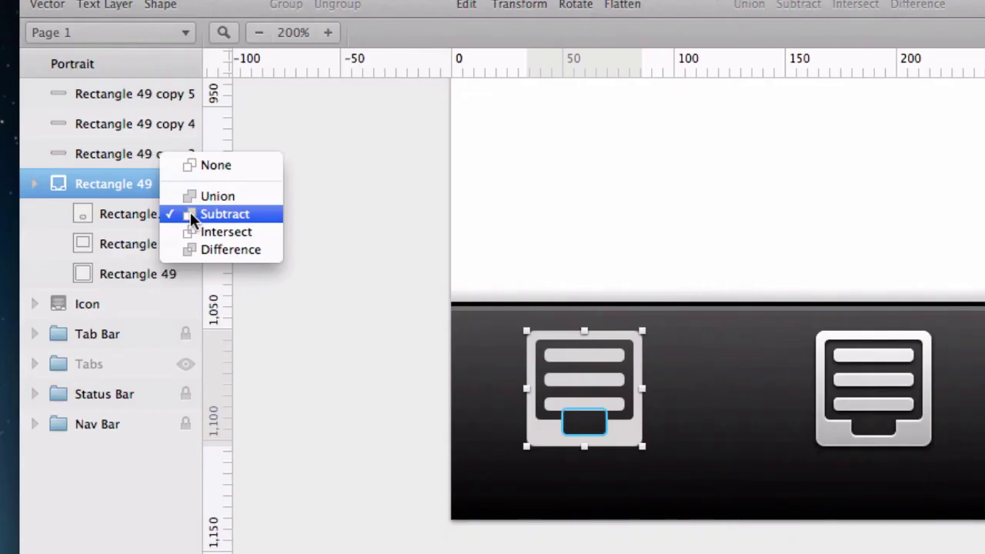
pyautogui.click(191, 217)
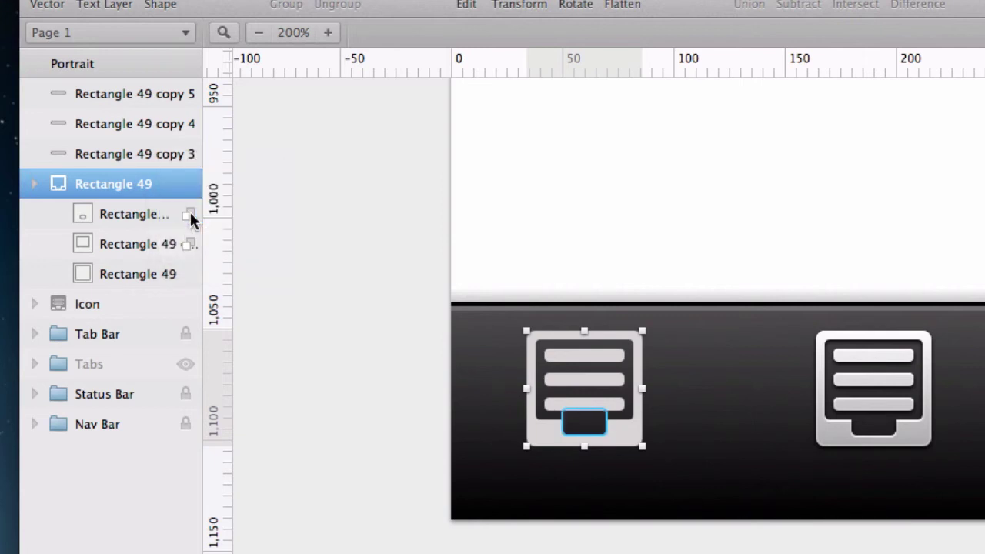
pyautogui.click(158, 157)
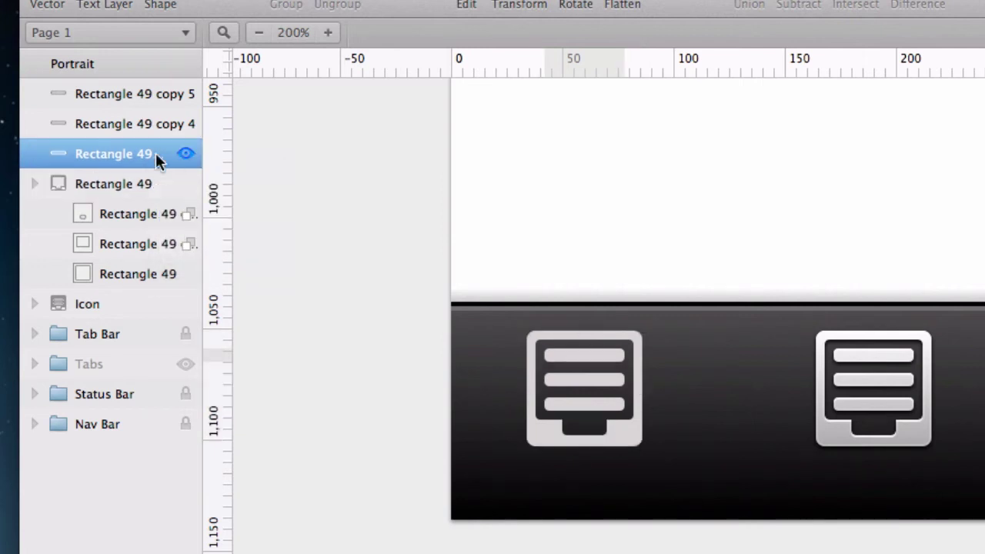
pyautogui.keyDown('shift'); pyautogui.click(151, 98); pyautogui.keyUp('shift')
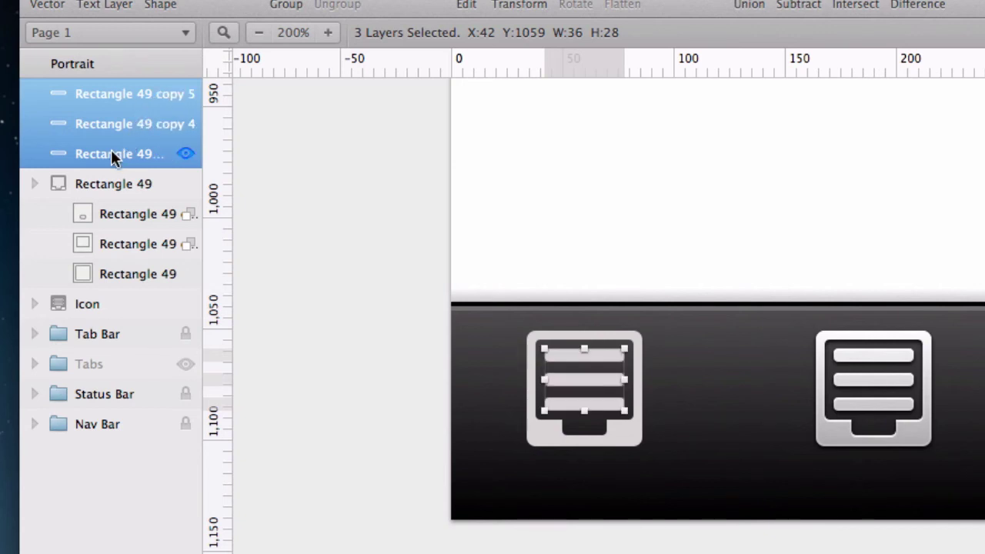
pyautogui.moveTo(111, 151); pyautogui.dragTo(113, 179)
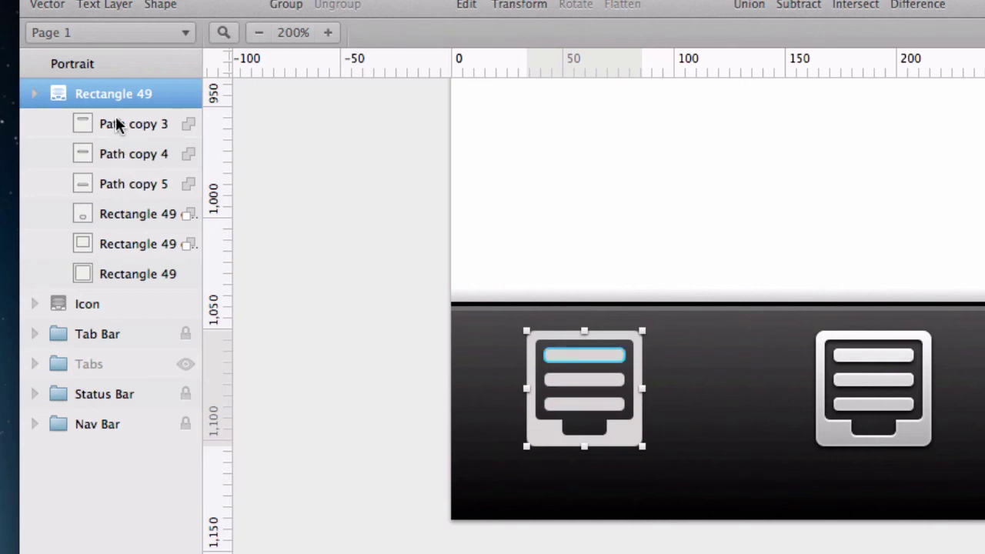
pyautogui.click(186, 123)
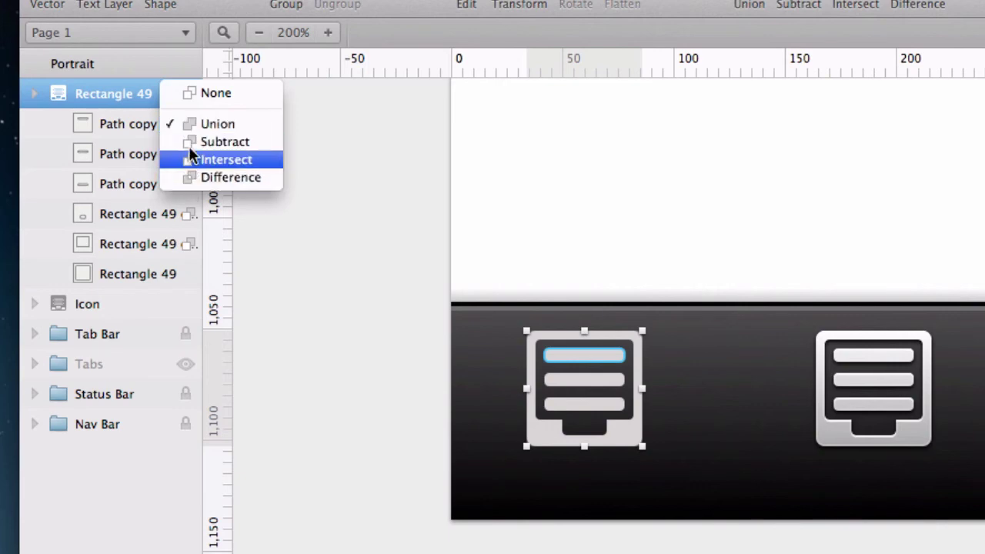
pyautogui.click(191, 123)
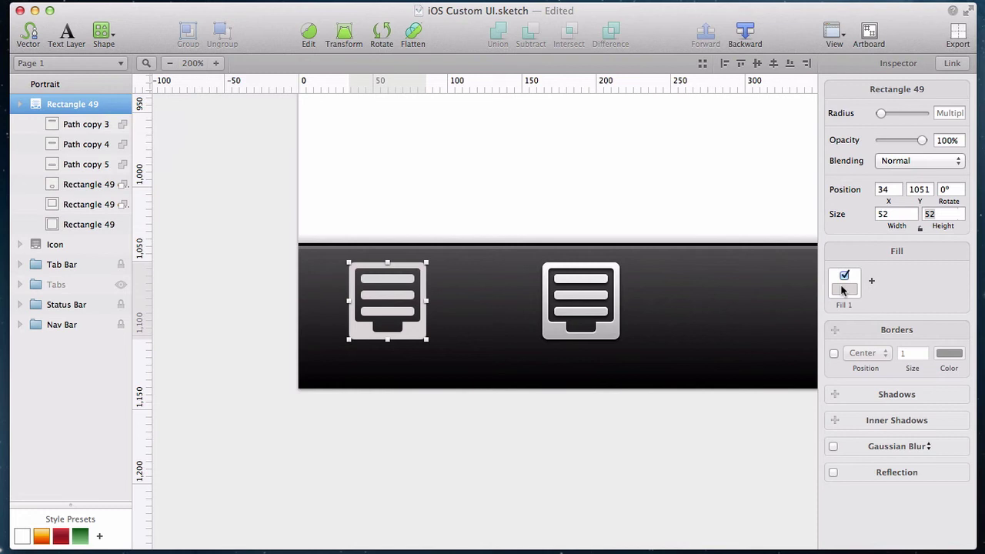
# Fill the rebuilt icon with the brown 8E5828 preset, then select the original Inbox icon.
pyautogui.click(844, 289)
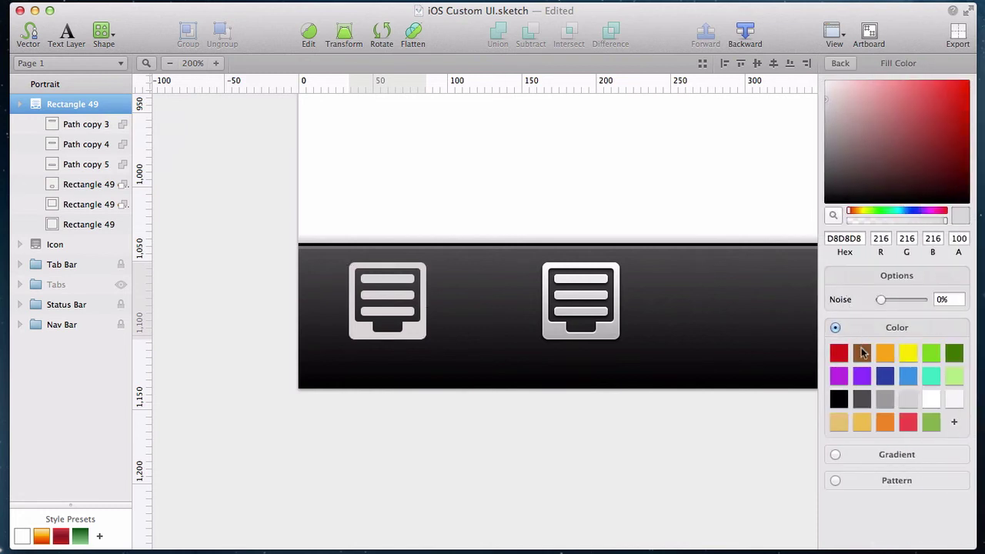
pyautogui.click(861, 350)
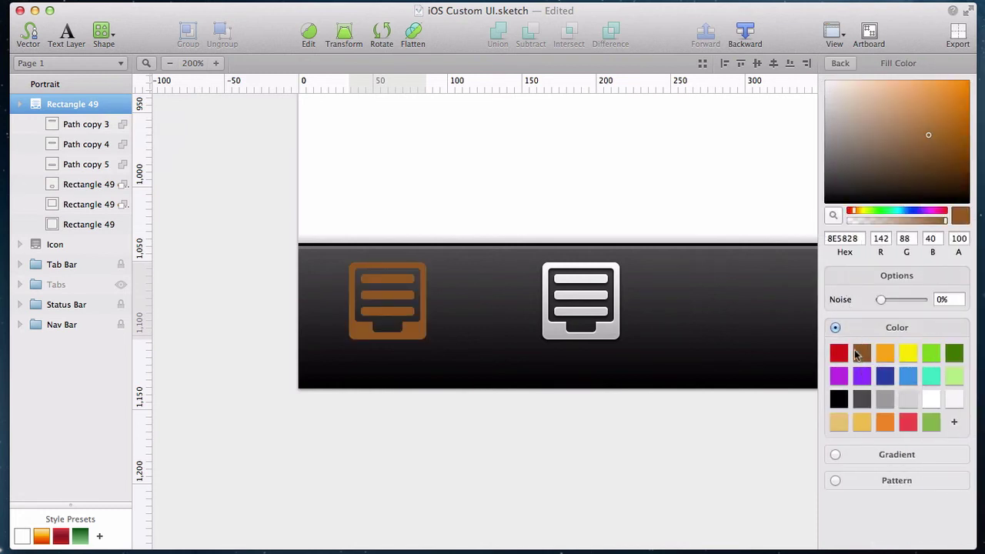
pyautogui.click(515, 356)
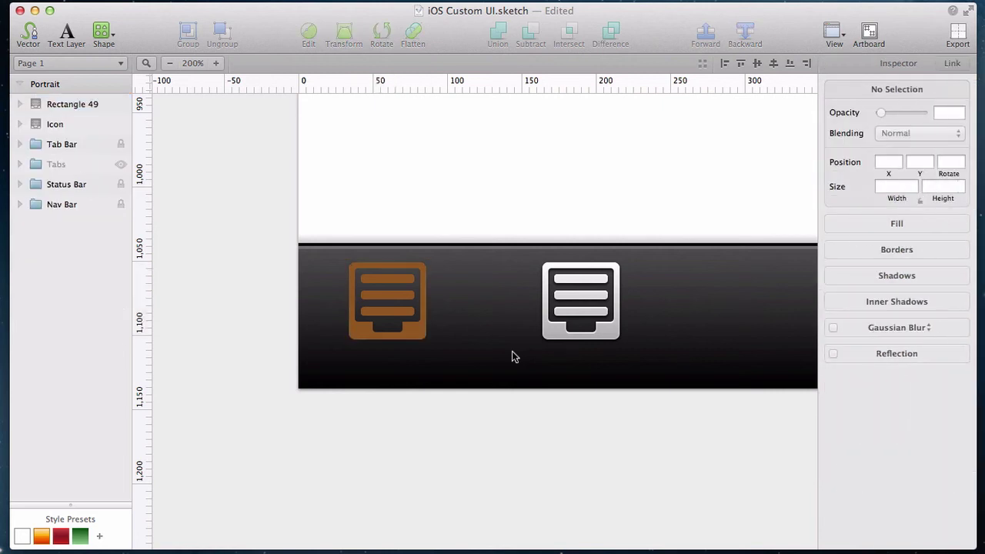
pyautogui.click(545, 338)
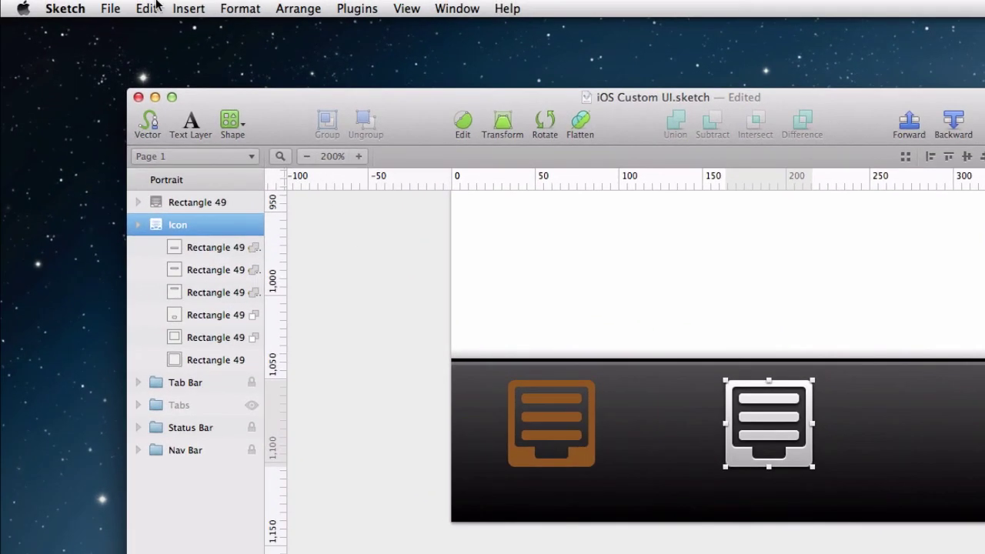
# Copy the original Icon's style onto Rectangle 49, then marquee-select the old Inbox icon.
pyautogui.click(151, 6)
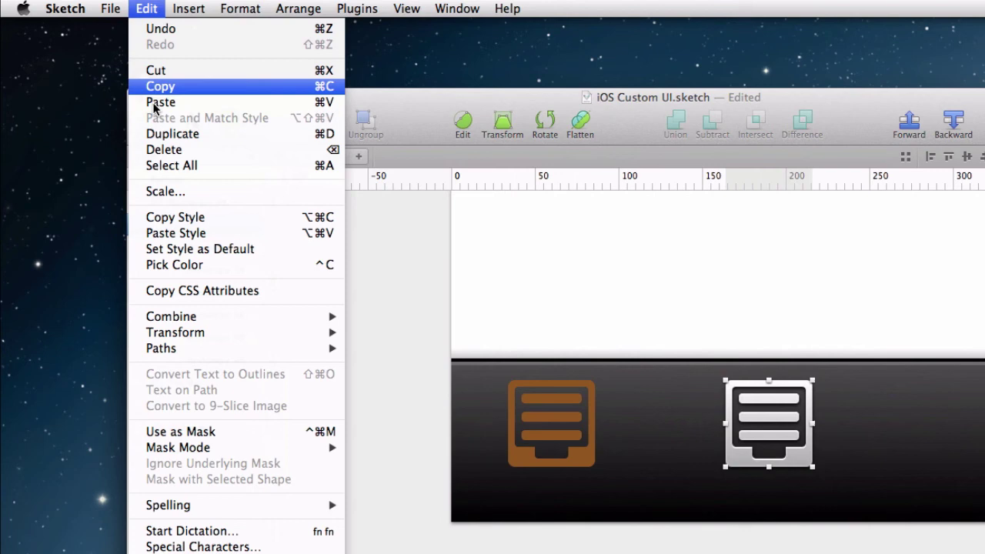
pyautogui.click(156, 218)
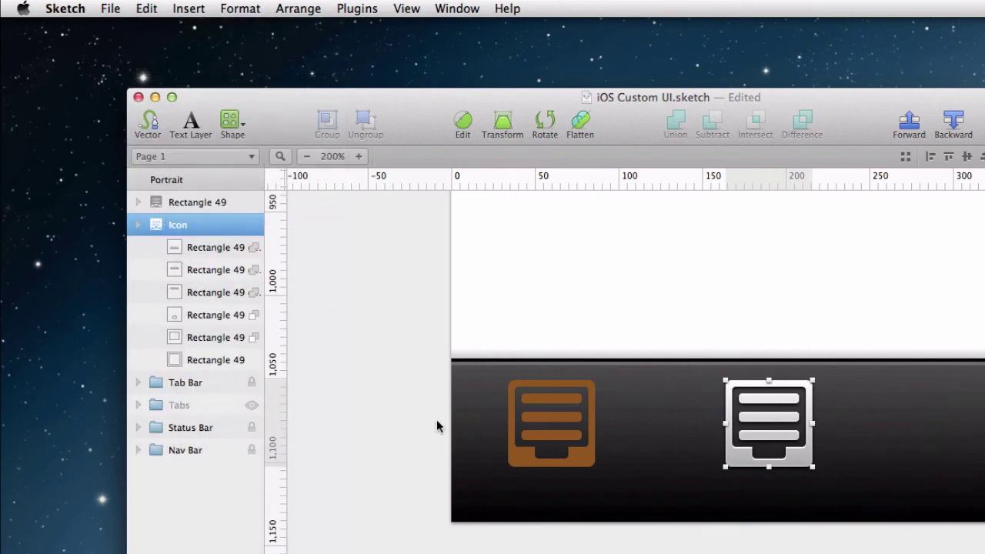
pyautogui.click(522, 455)
pyautogui.click(147, 9)
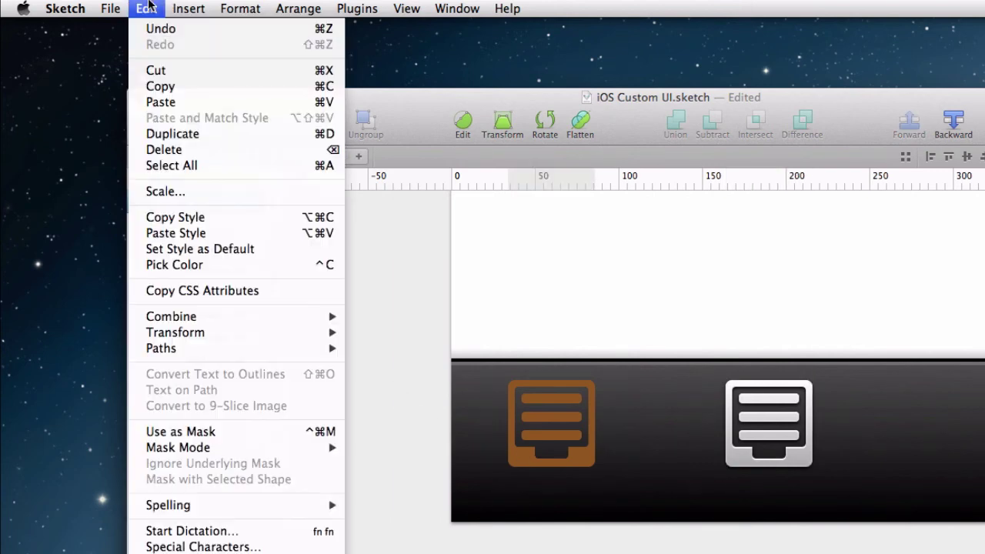
pyautogui.click(162, 233)
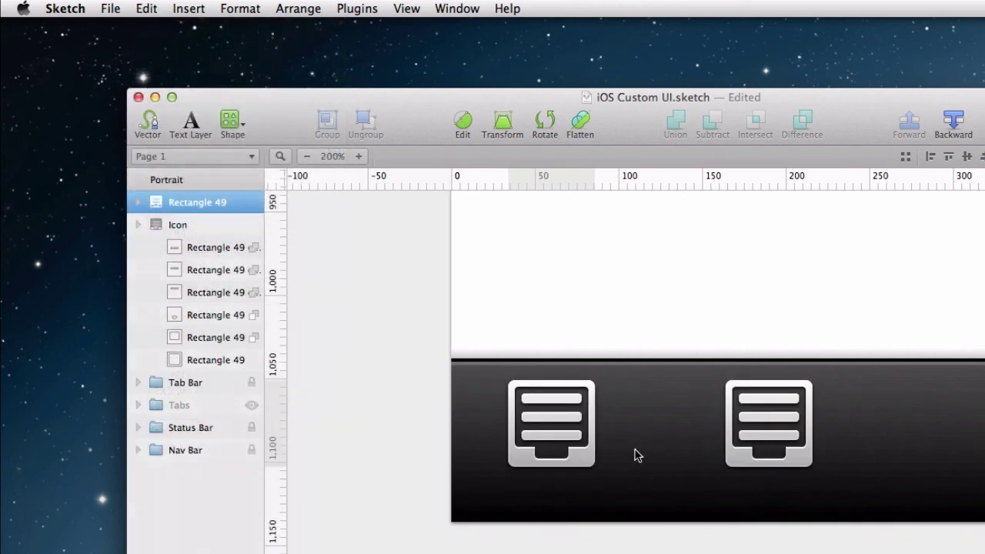
pyautogui.click(668, 454)
pyautogui.moveTo(668, 454); pyautogui.dragTo(777, 380)
# Delete the old icon, move the Tabs group above Tab Bar and unhide it.
pyautogui.press('Delete')
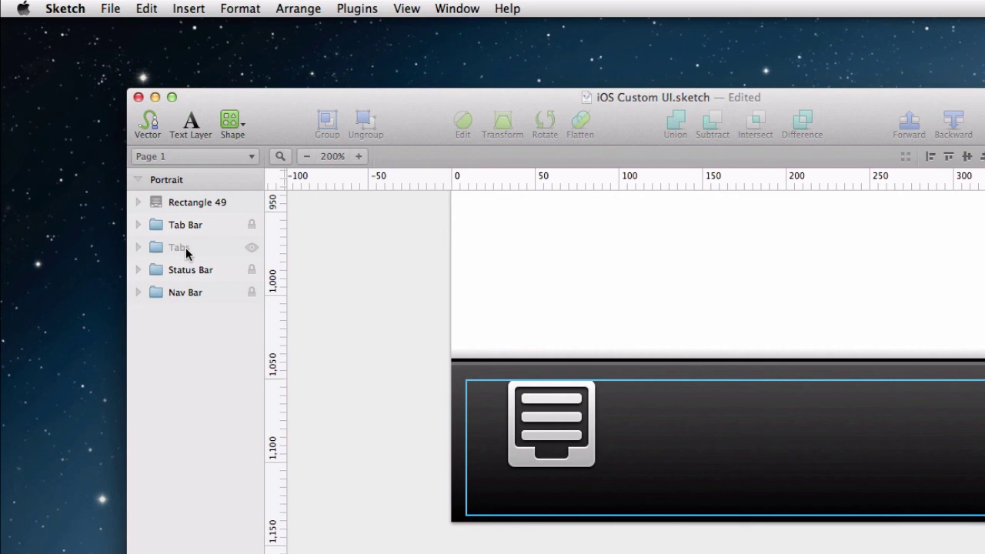
pyautogui.moveTo(186, 254); pyautogui.dragTo(209, 220)
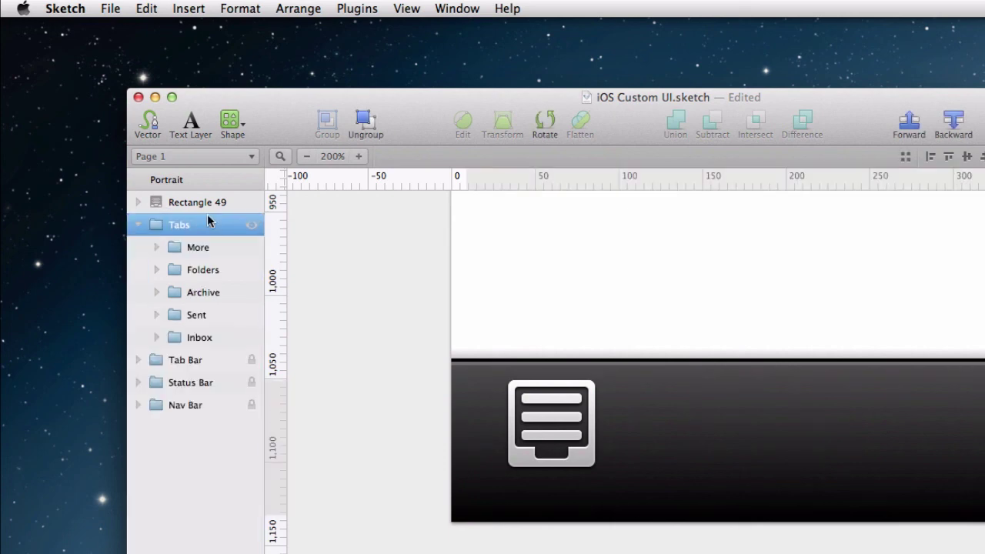
pyautogui.click(253, 226)
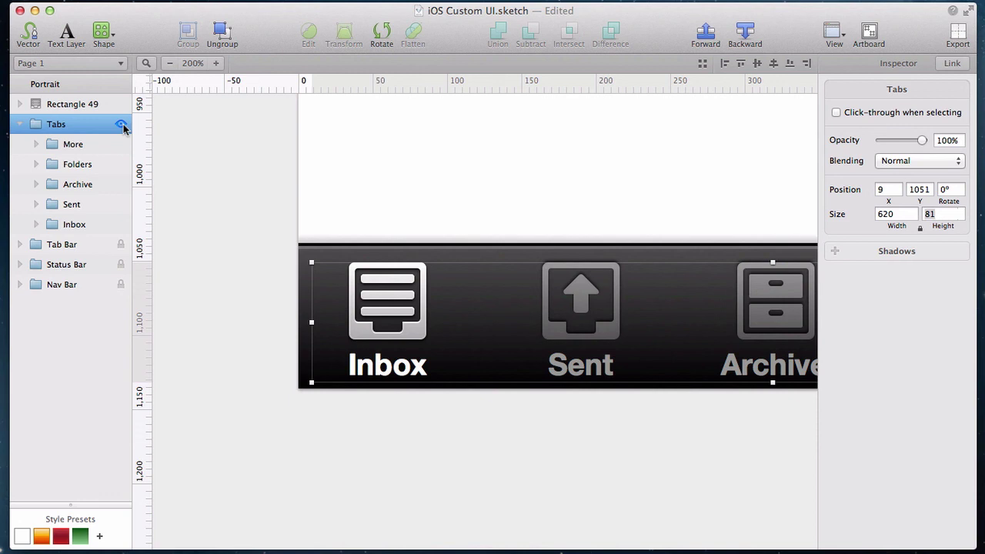
pyautogui.click(230, 199)
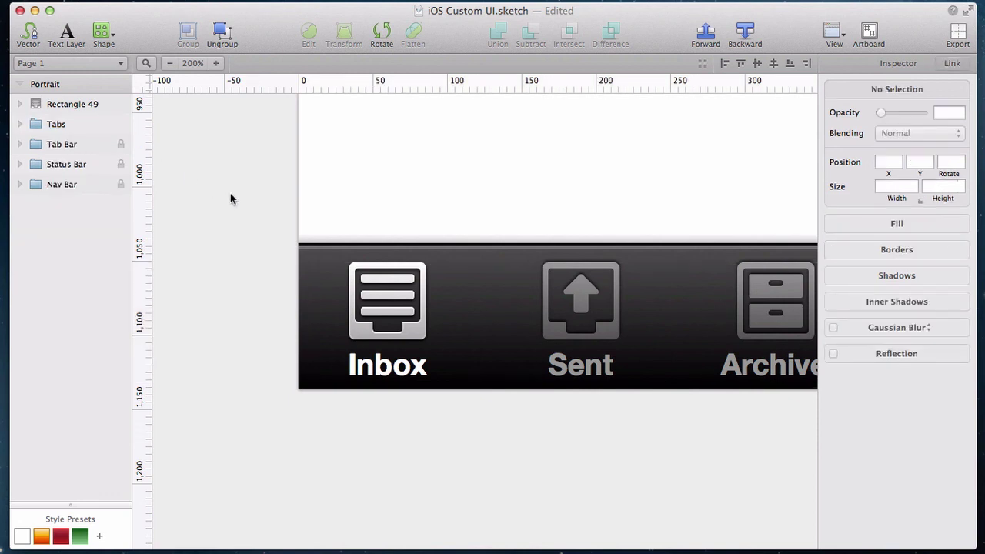